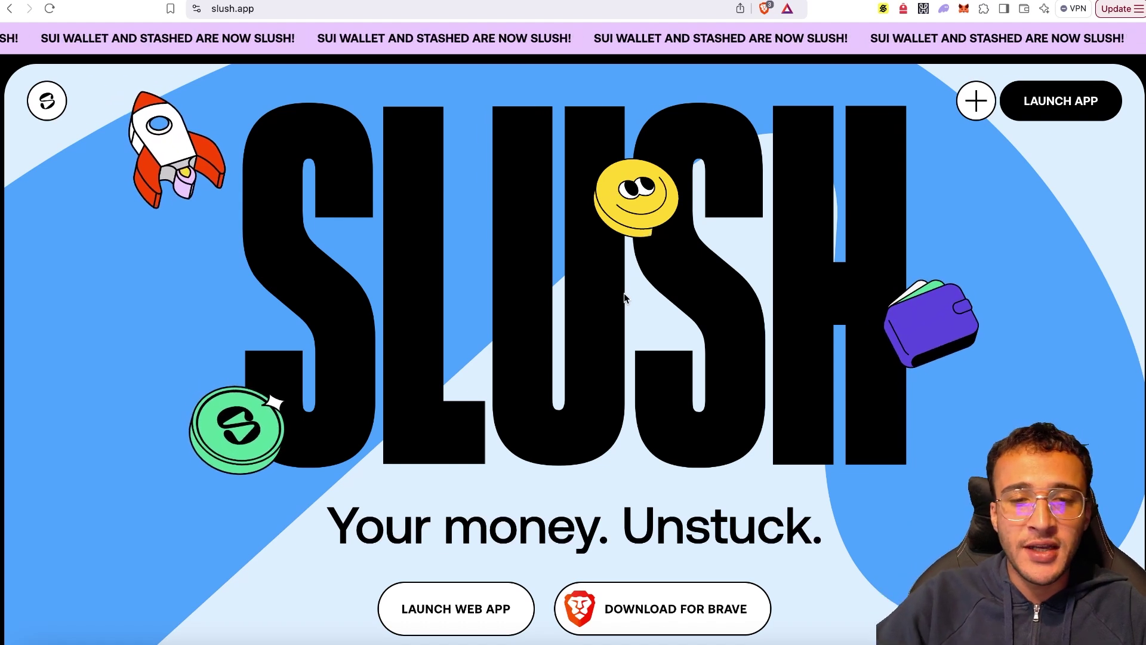
# Step: Add the Slush — A Sui wallet extension to Brave from its Chrome Web Store page
pyautogui.scroll(-2, 722, 323)
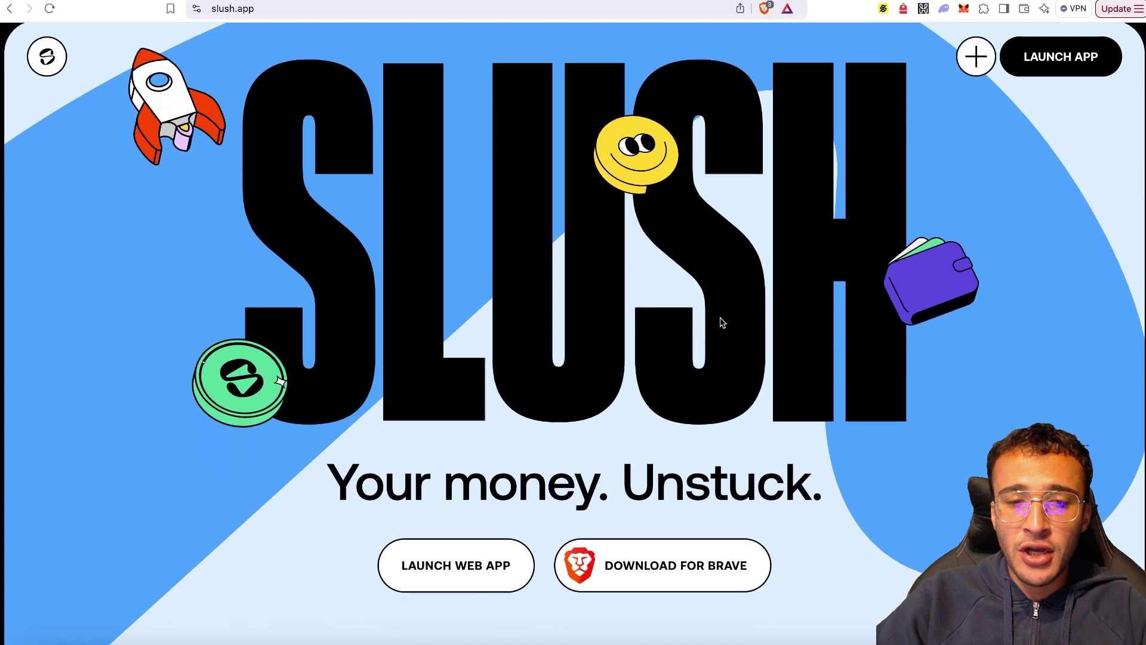
pyautogui.scroll(-3, 723, 323)
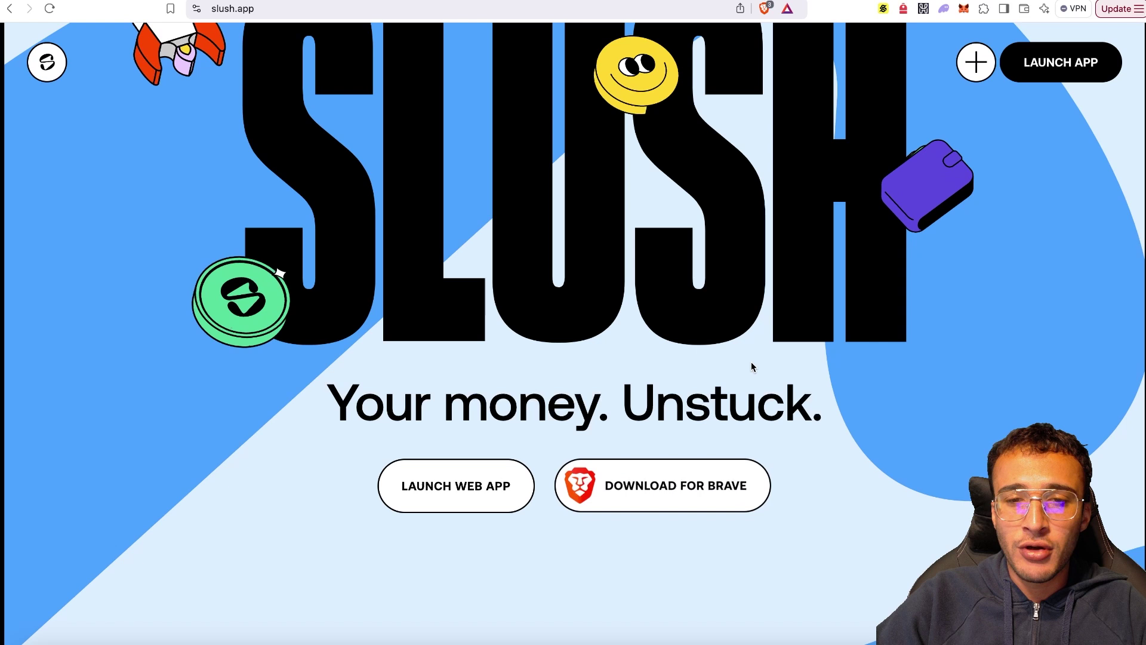
pyautogui.click(644, 503)
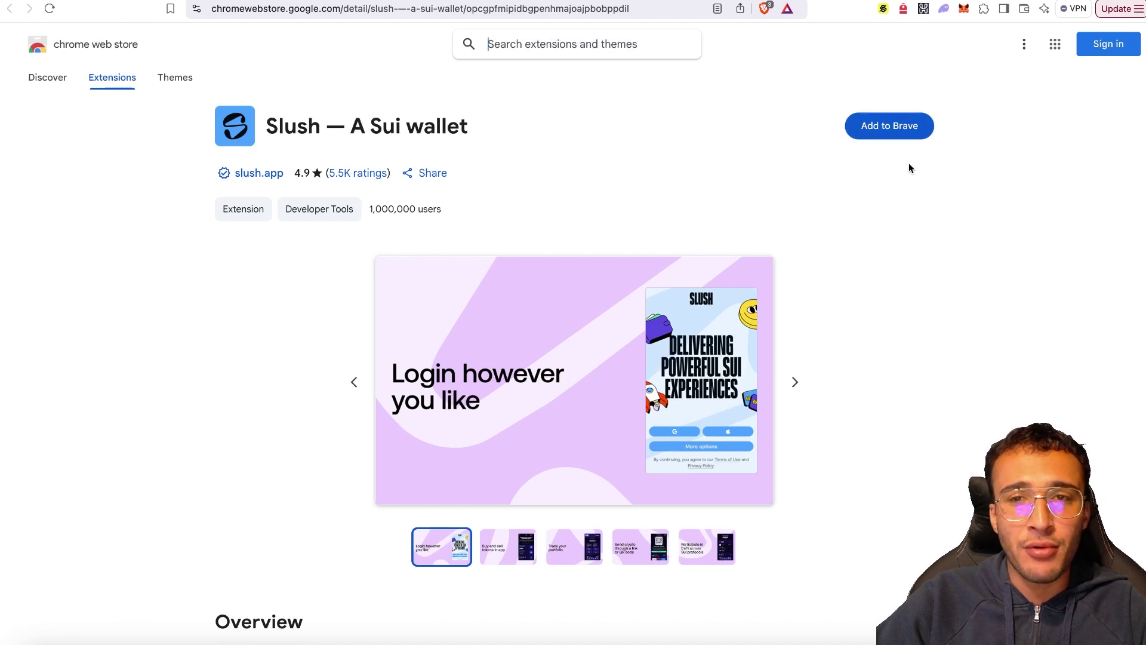
pyautogui.click(889, 126)
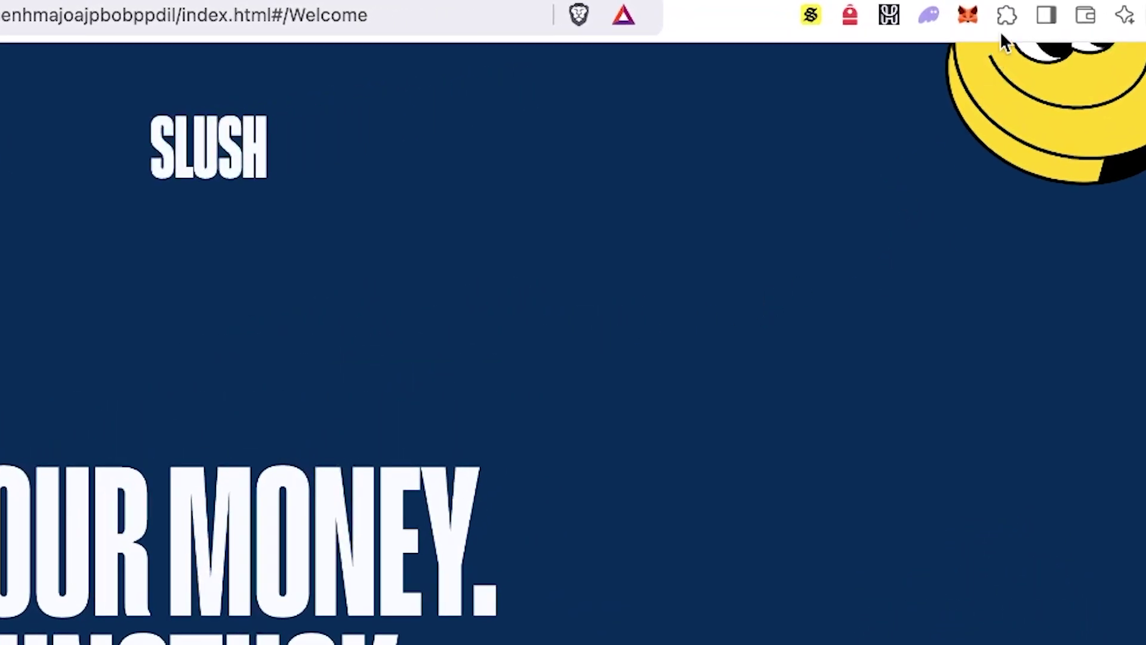
# Step: Pin the Slush extension and drag its toolbar icon ahead of the other wallet extensions
pyautogui.click(1006, 19)
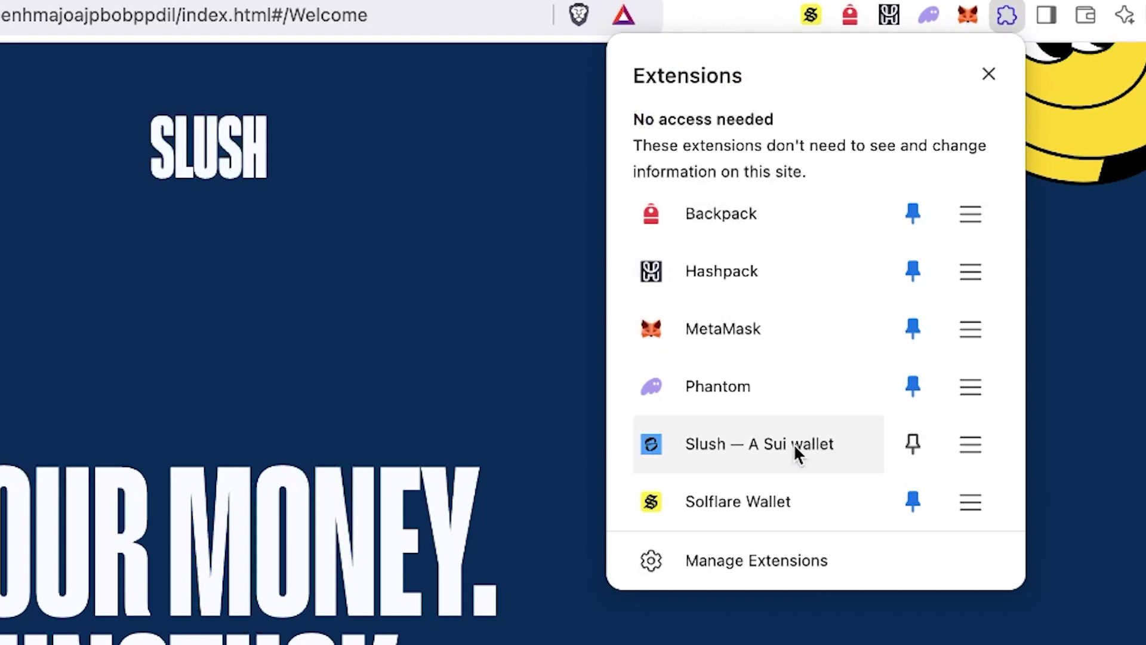
pyautogui.click(919, 450)
pyautogui.click(1009, 15)
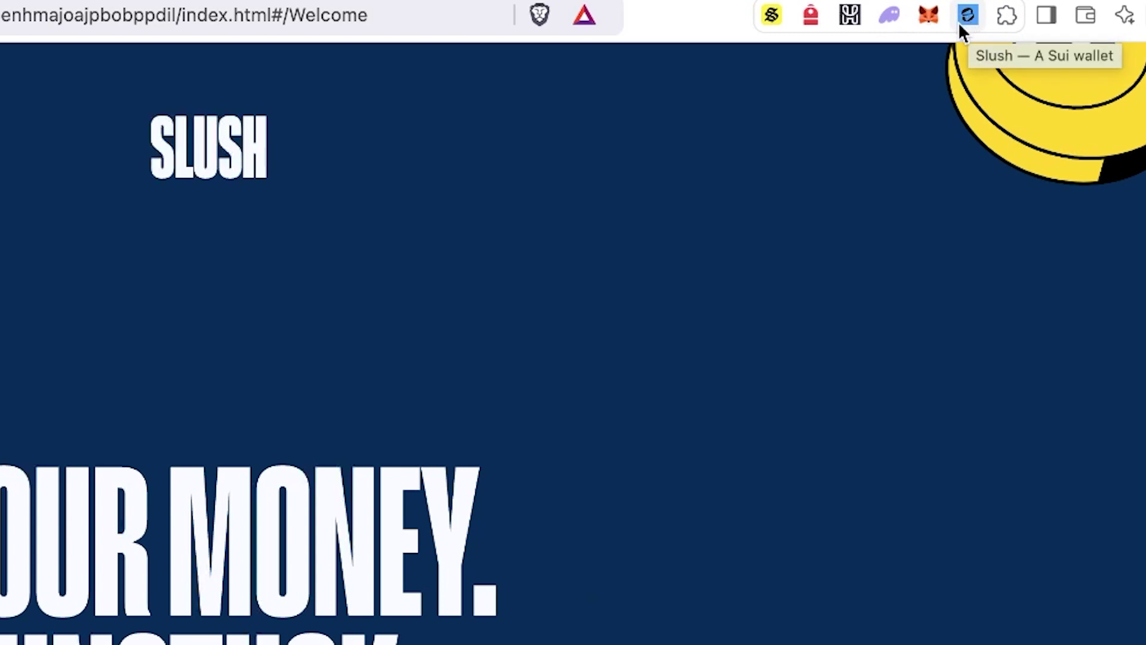
pyautogui.moveTo(968, 20); pyautogui.dragTo(831, 24)
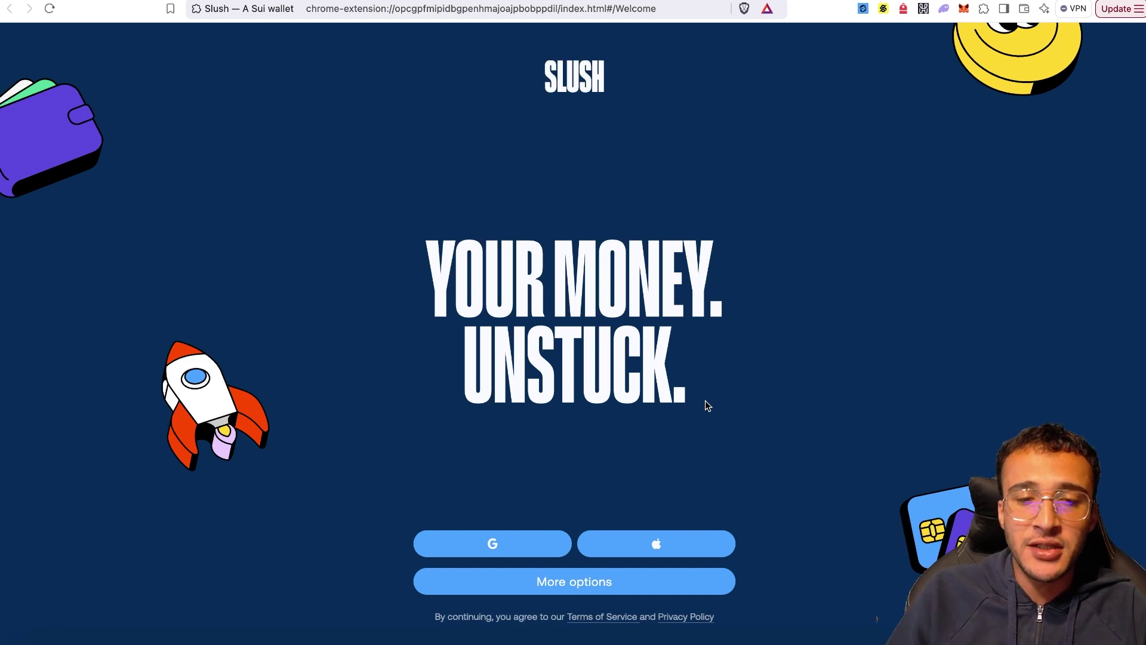
# Step: Show the extra sign-in choices: passphrase account creation and passphrase, private key or Ledger import
pyautogui.click(609, 582)
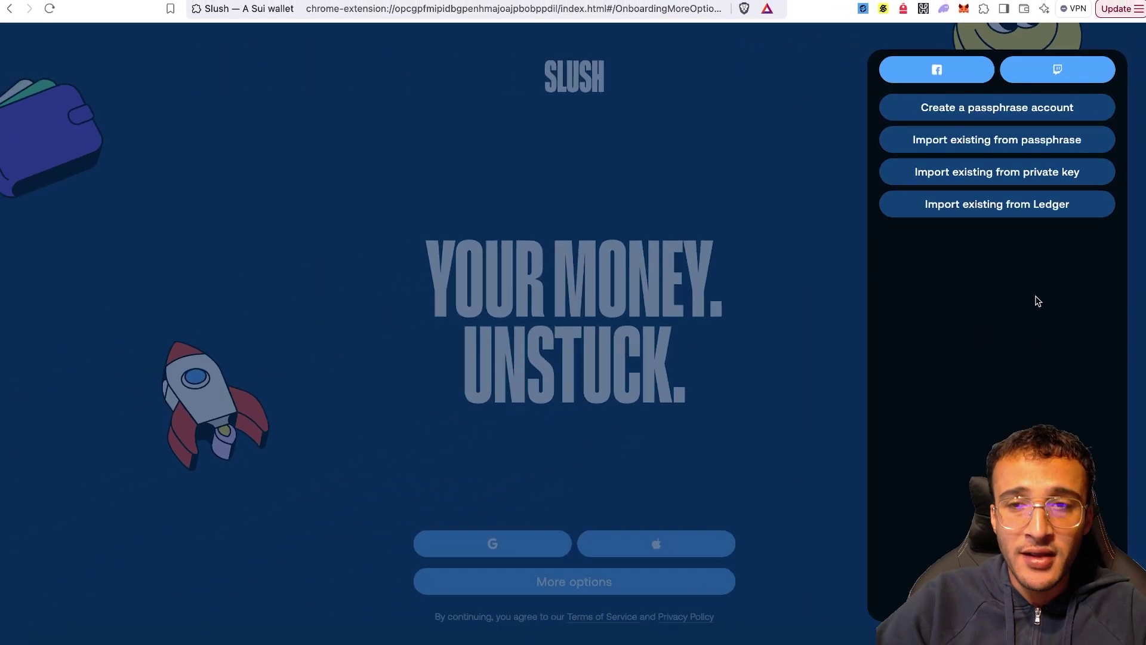
# Step: Create a new passphrase account, reveal its recovery phrase, and continue to password setup
pyautogui.click(988, 108)
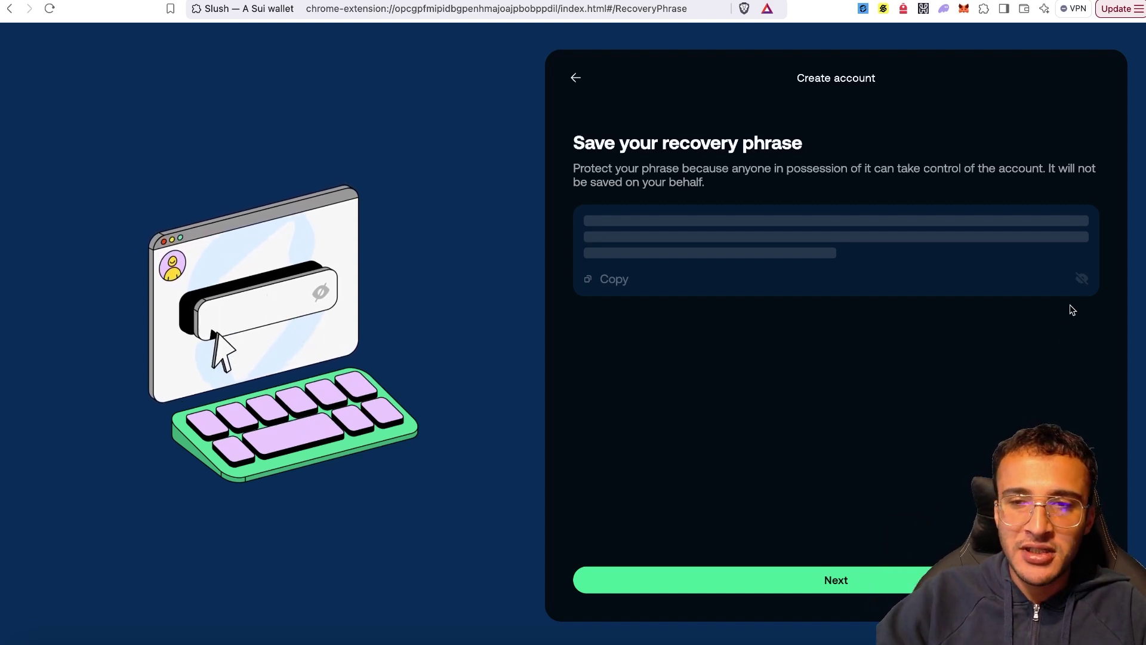
pyautogui.click(1082, 281)
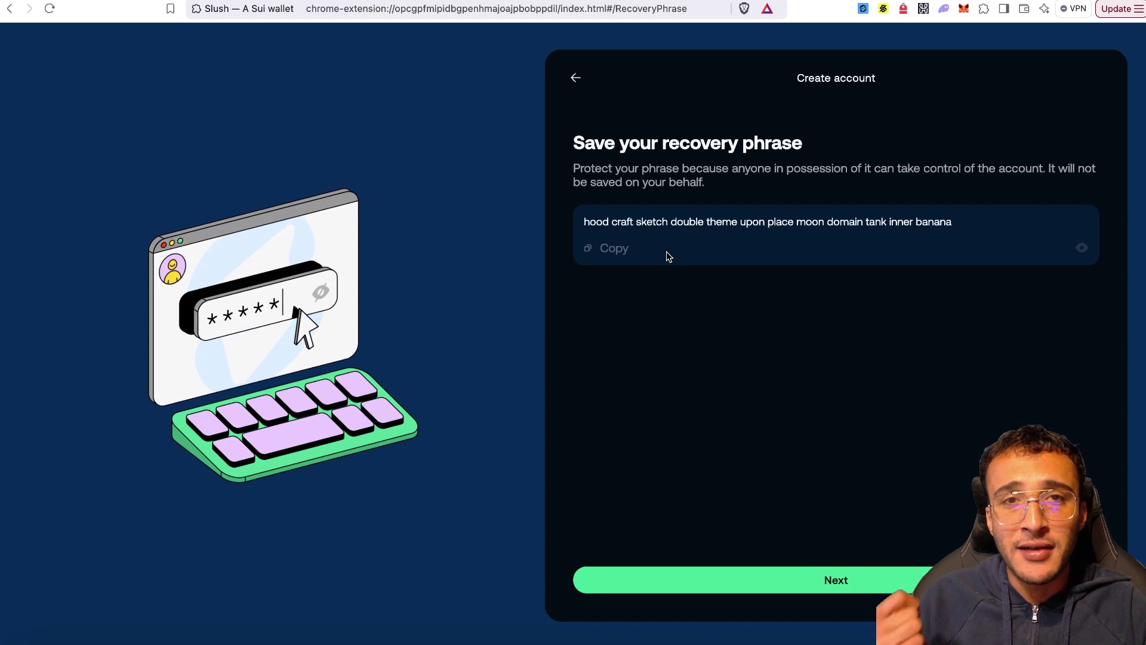
pyautogui.click(834, 567)
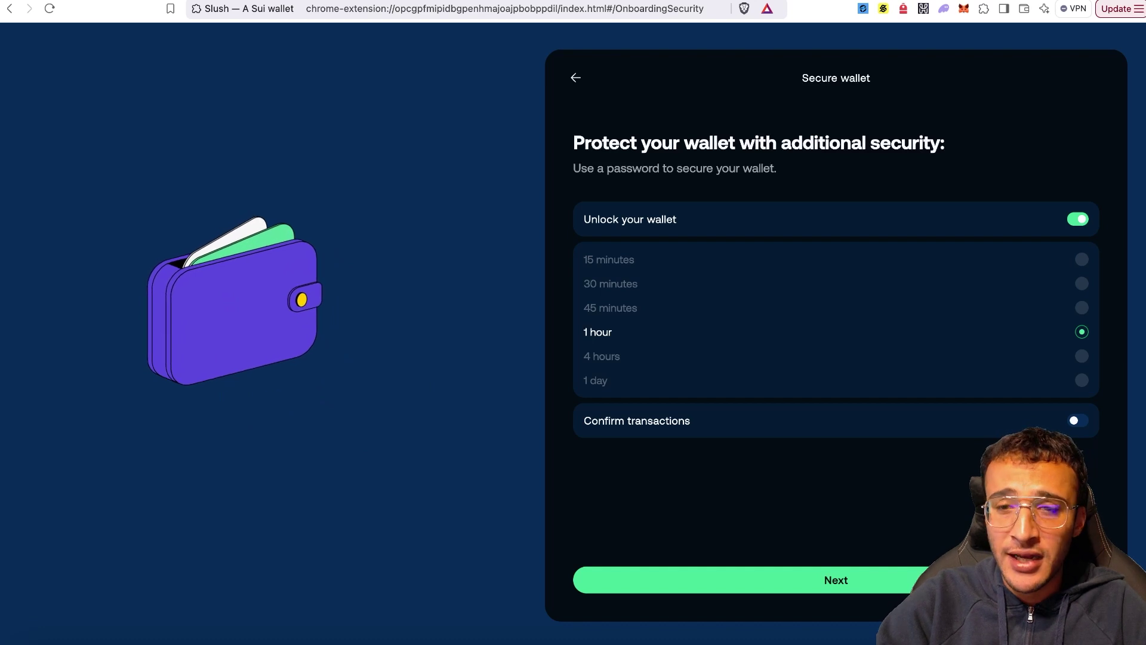
# Step: Keep Confirm transactions off and the 1-hour unlock period, and create the wallet
pyautogui.click(1080, 421)
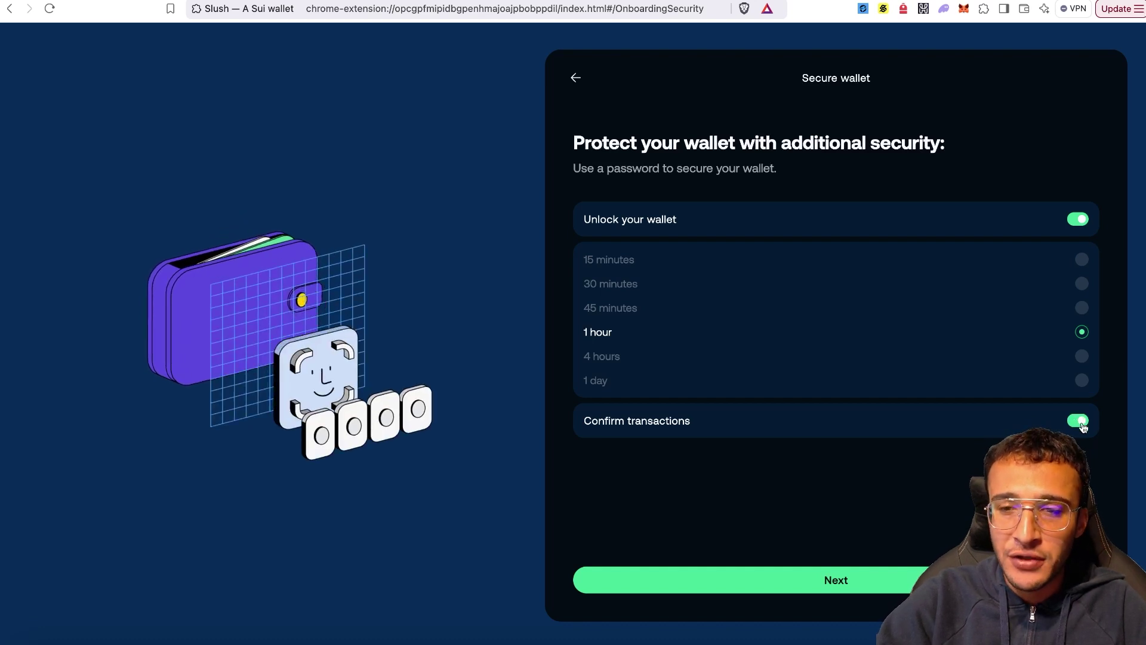
pyautogui.click(1081, 424)
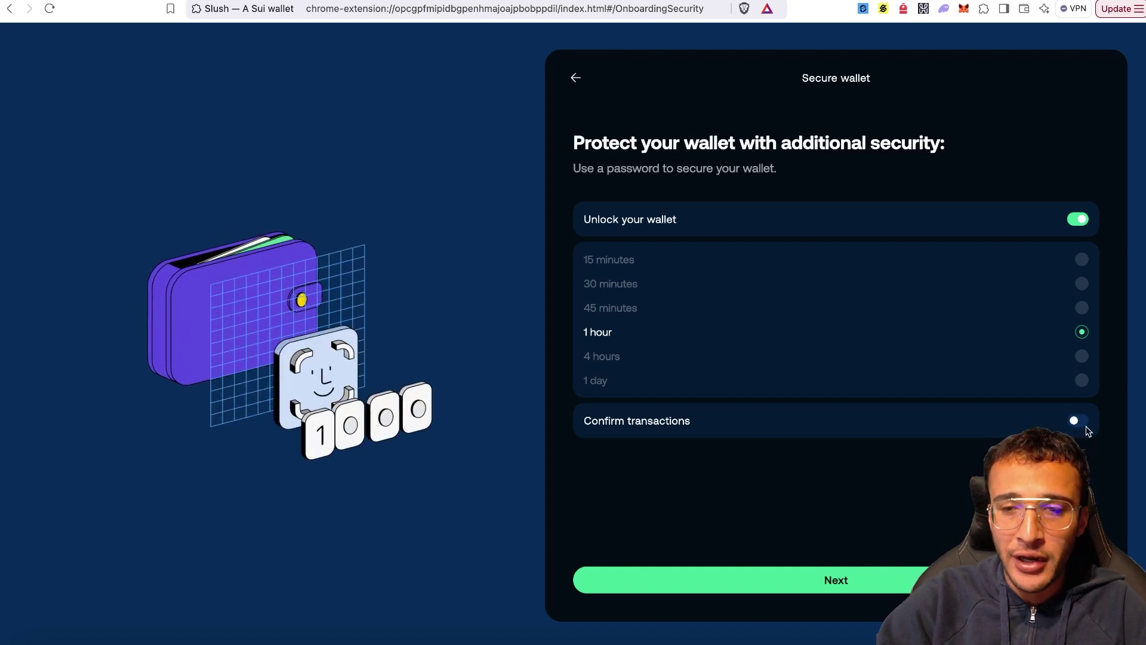
pyautogui.click(877, 581)
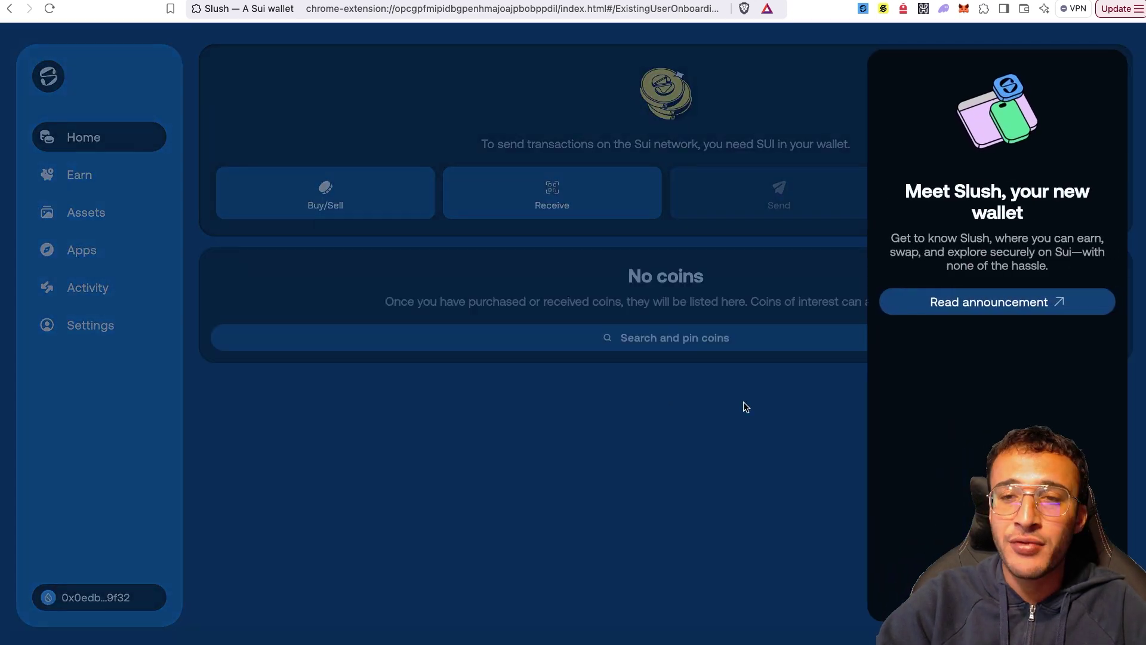
# Step: Dismiss the Meet Slush announcement and browse Earn, Assets and Apps in the toolbar popup
pyautogui.click(743, 411)
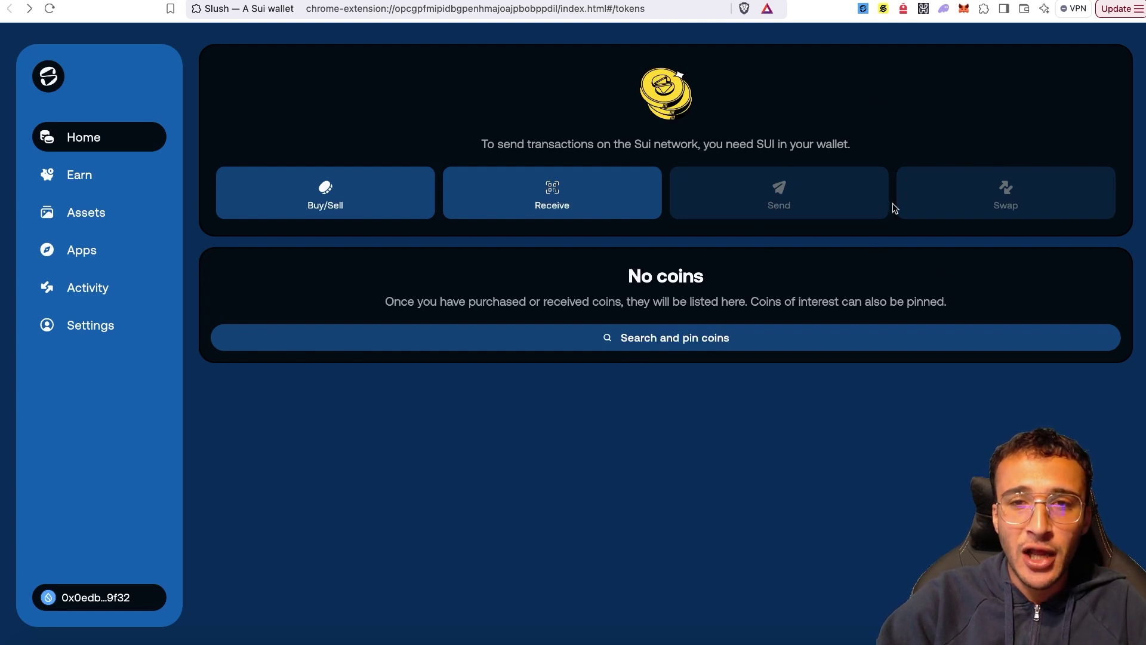
pyautogui.click(862, 9)
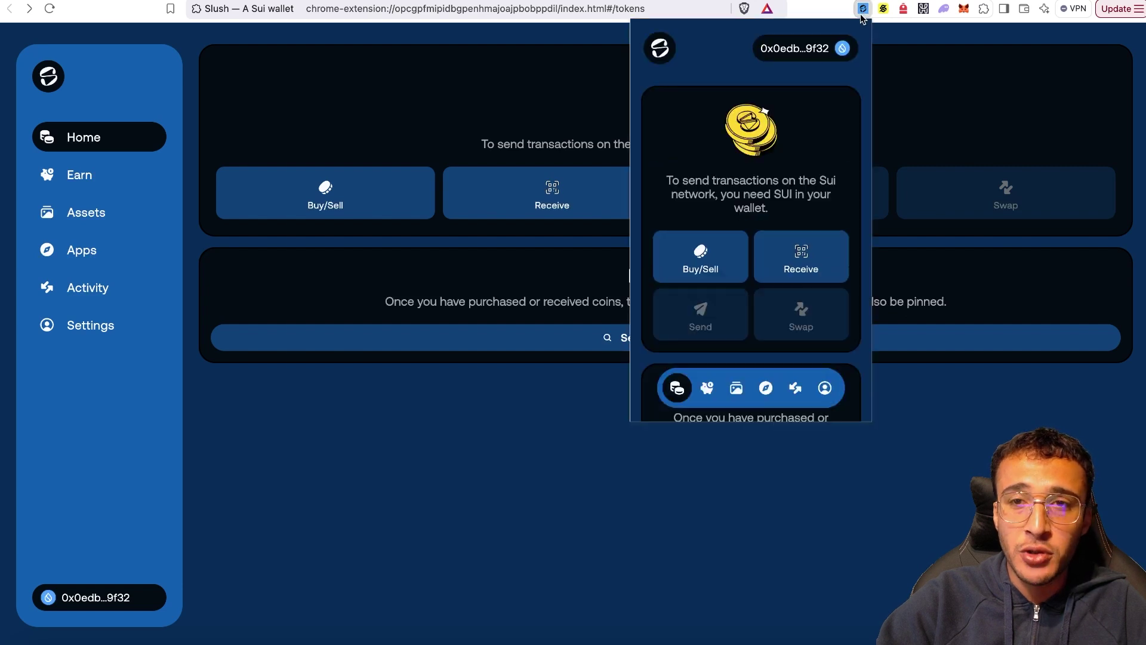
pyautogui.scroll(-3, 832, 126)
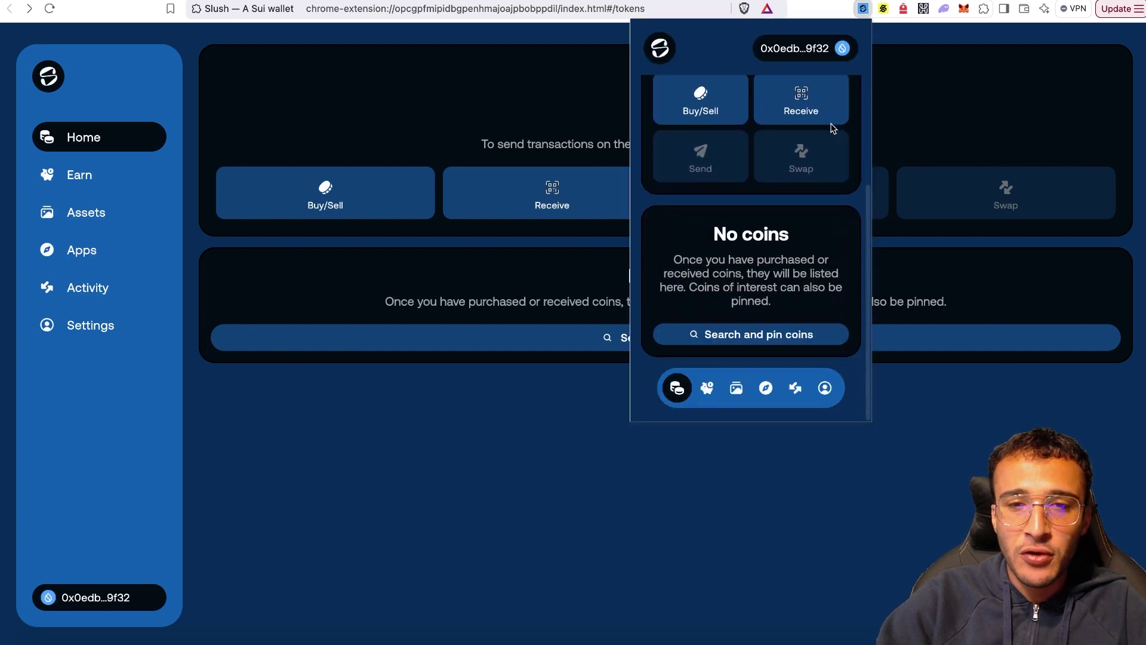
pyautogui.click(707, 388)
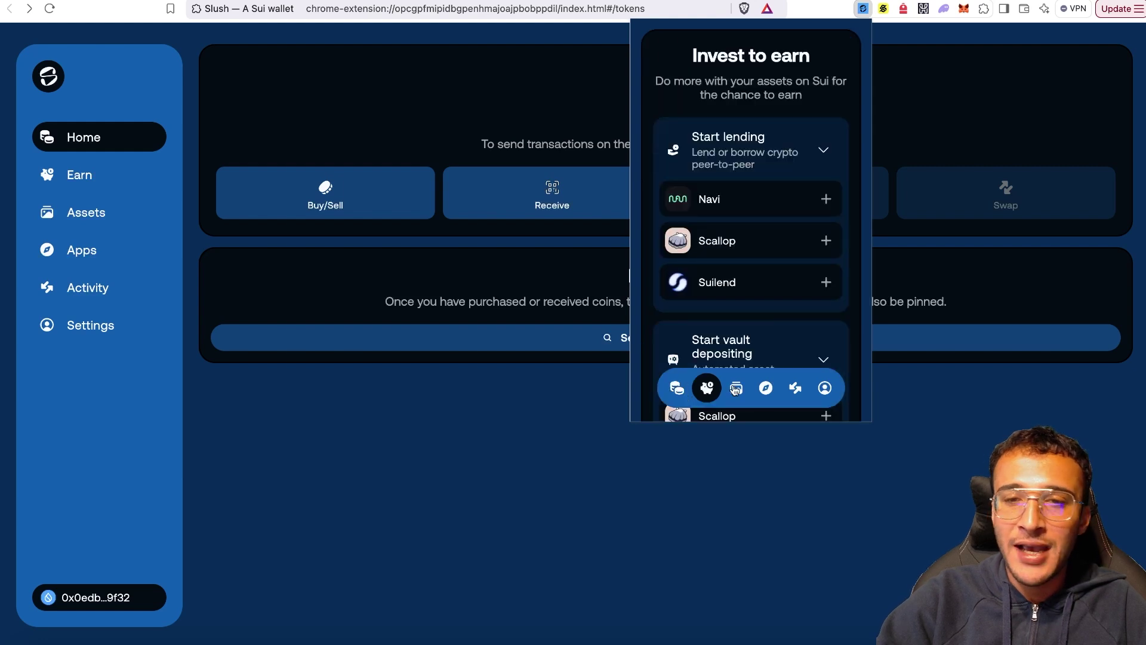
pyautogui.click(738, 390)
pyautogui.click(766, 388)
# Step: Close the popup, view Assets in the full-page wallet, then return to Home
pyautogui.click(176, 225)
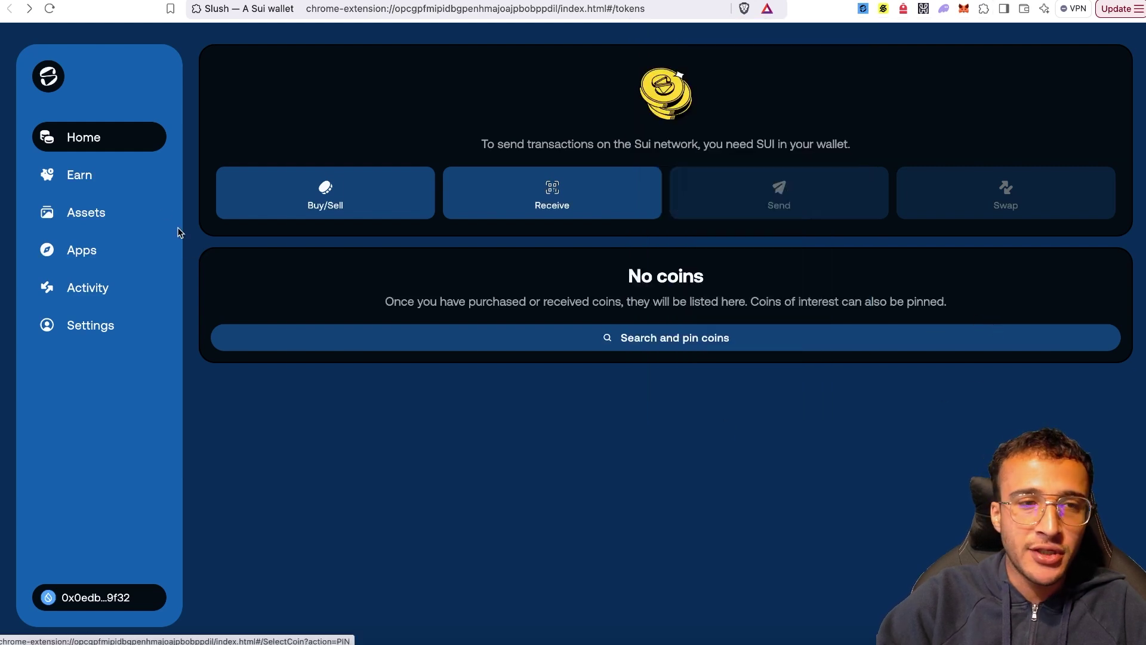
pyautogui.click(116, 221)
pyautogui.click(143, 136)
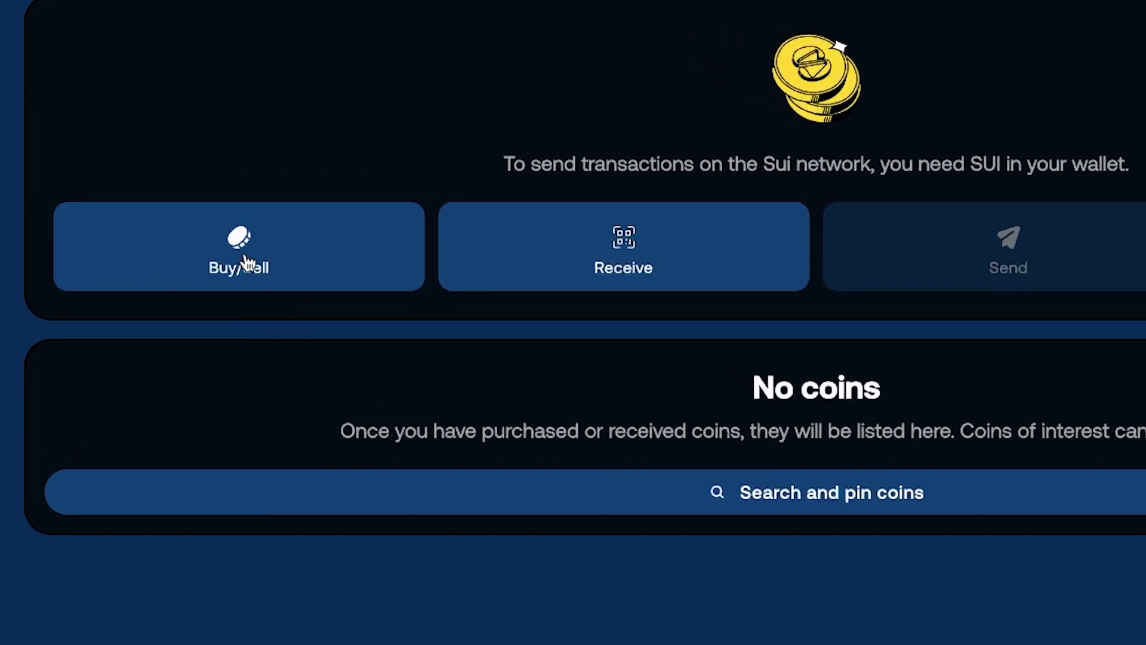
# Step: Set up a $100 SUI purchase and open MoonPay's 28.50 SUI quote for checkout
pyautogui.click(281, 249)
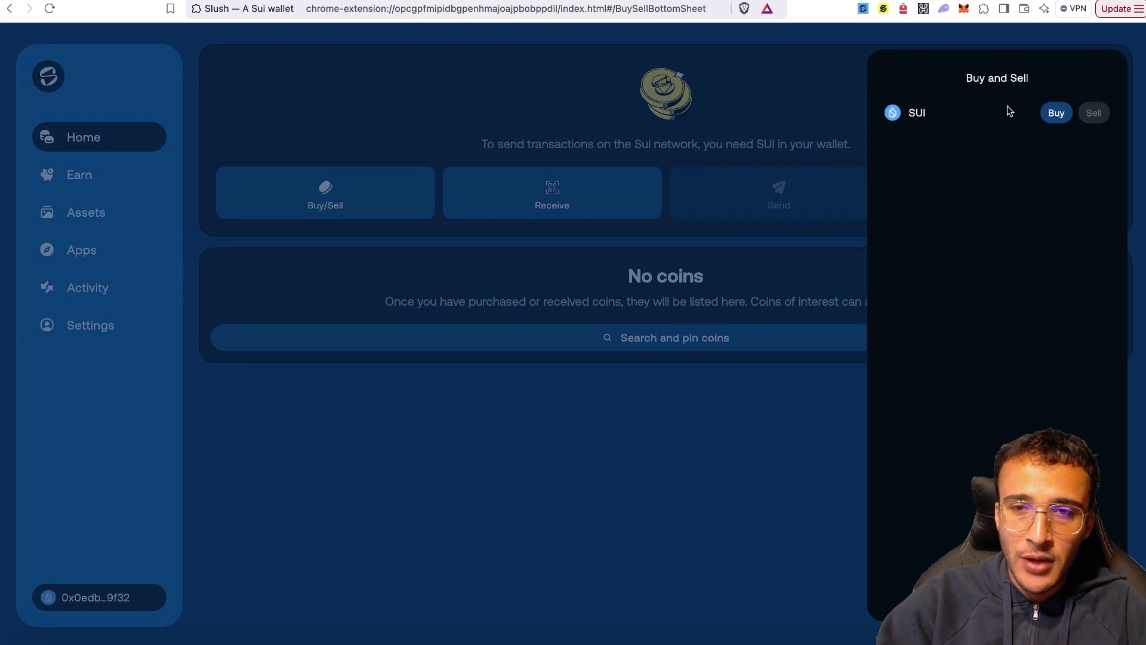
pyautogui.click(1055, 117)
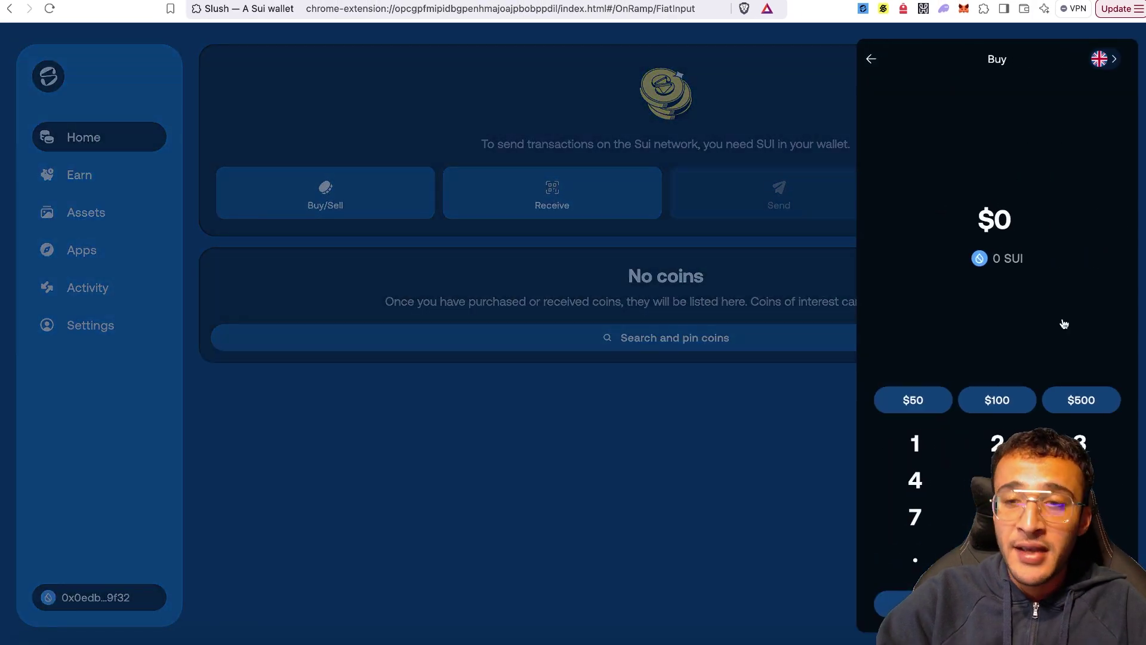
pyautogui.click(1003, 402)
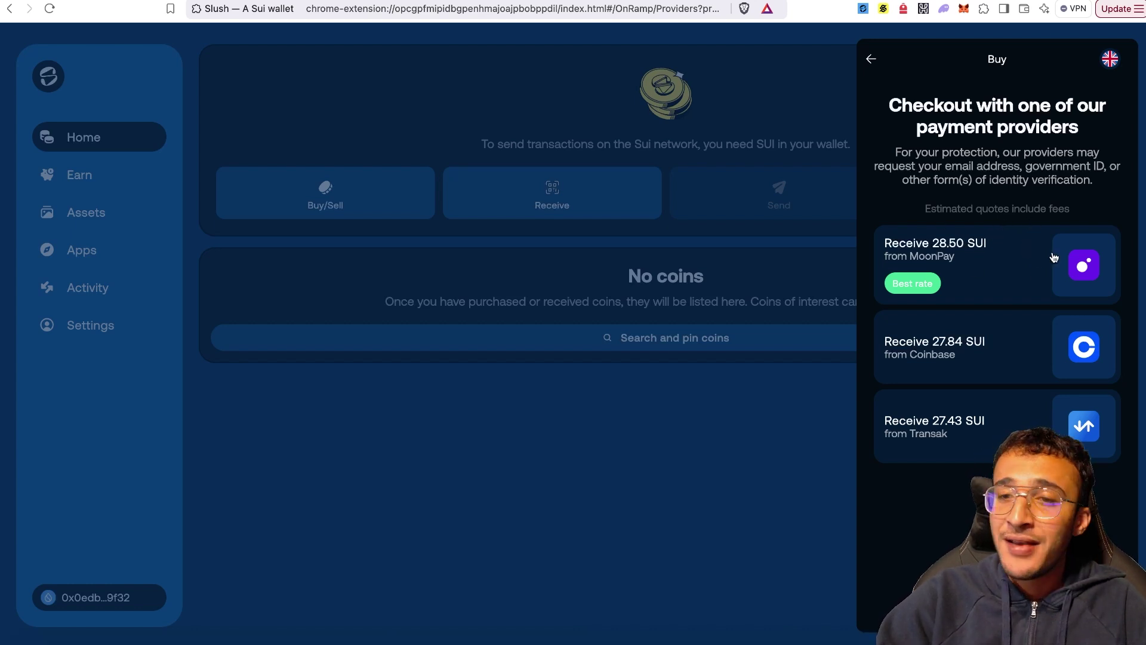
pyautogui.click(1015, 277)
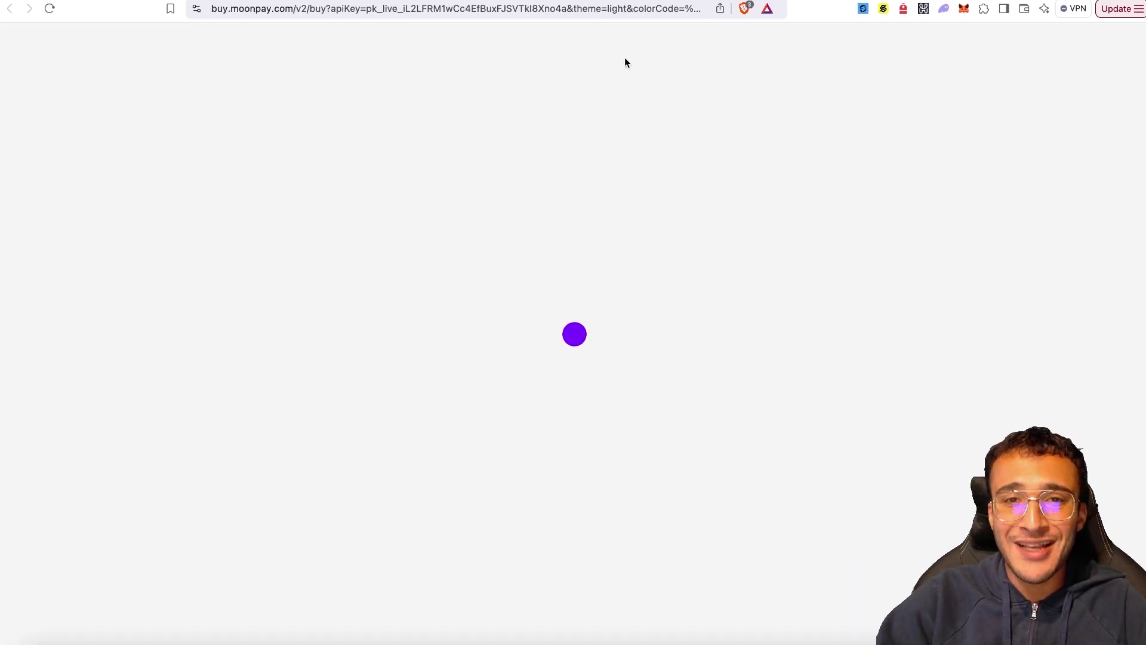
# Step: Close the MoonPay checkout tab to return to the Slush Buy quotes
pyautogui.press('super+w')
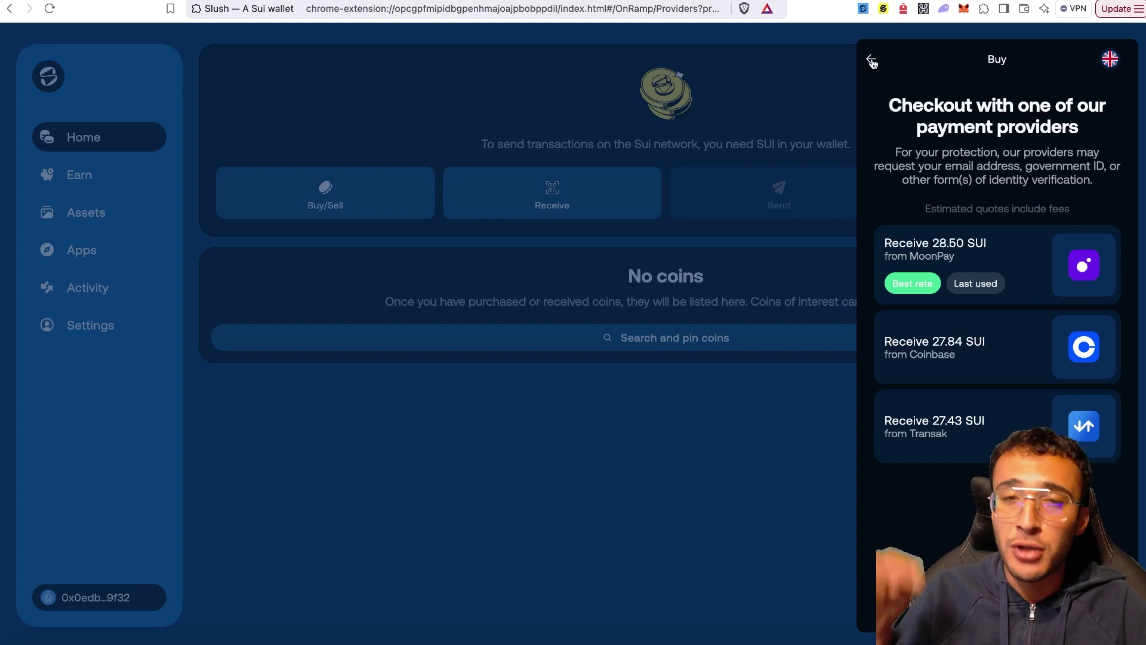
# Step: Back out of the $100 Buy panel and return to the empty Home page
pyautogui.click(871, 60)
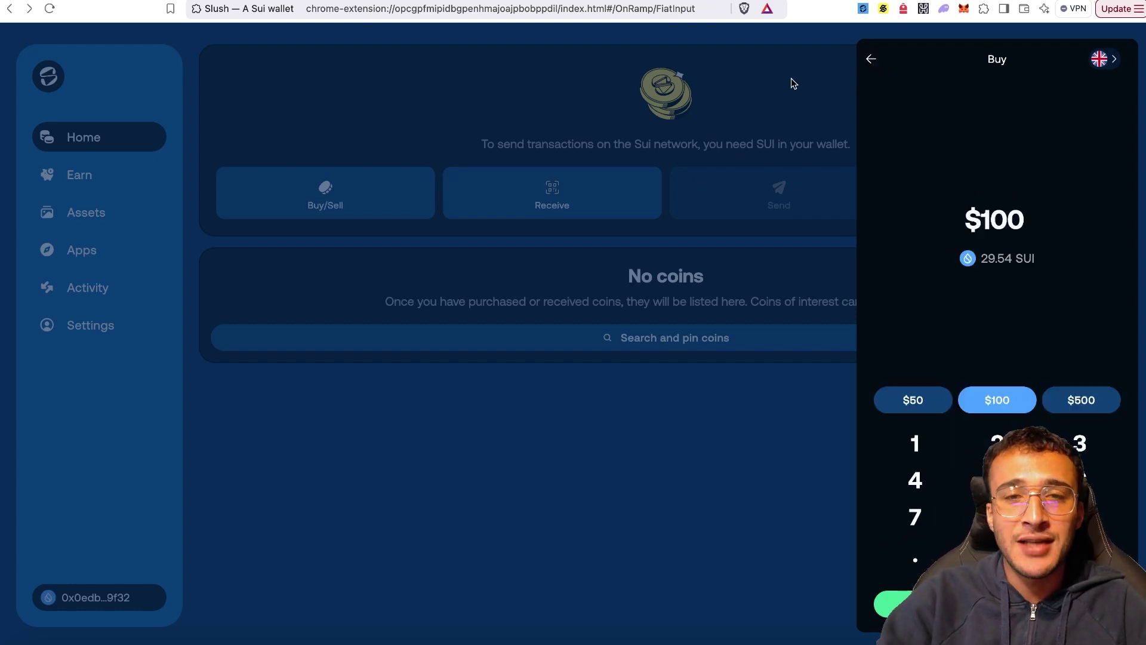
pyautogui.click(791, 81)
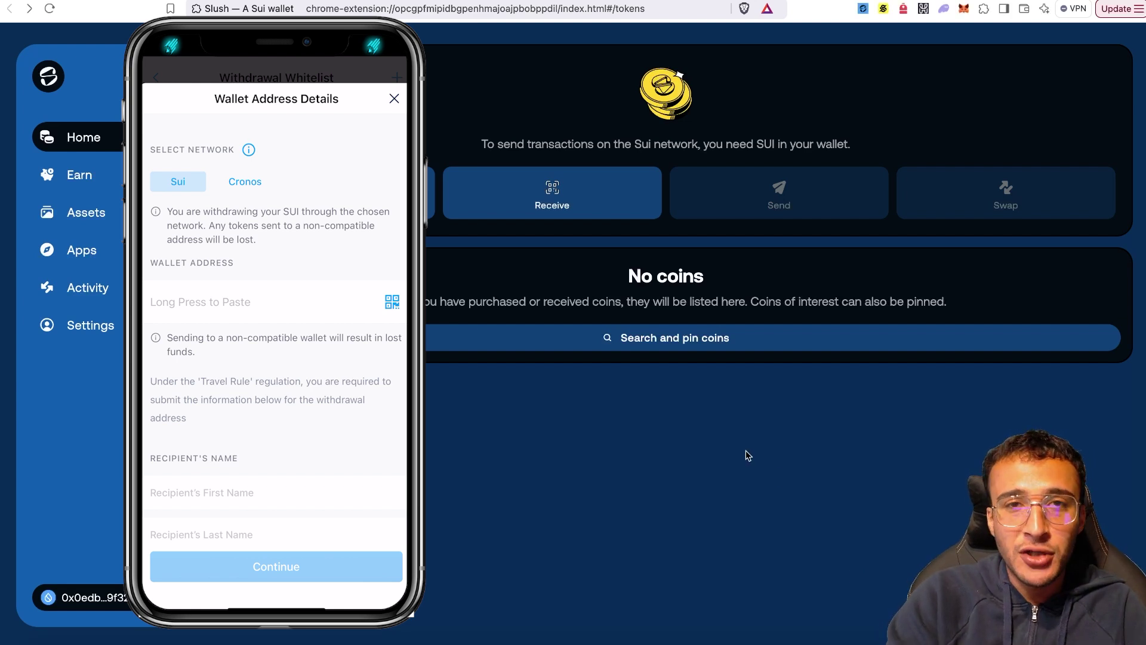
# Step: Copy the wallet's receiving address, fund it with 8 SUI, then close the Receive panel
pyautogui.click(595, 212)
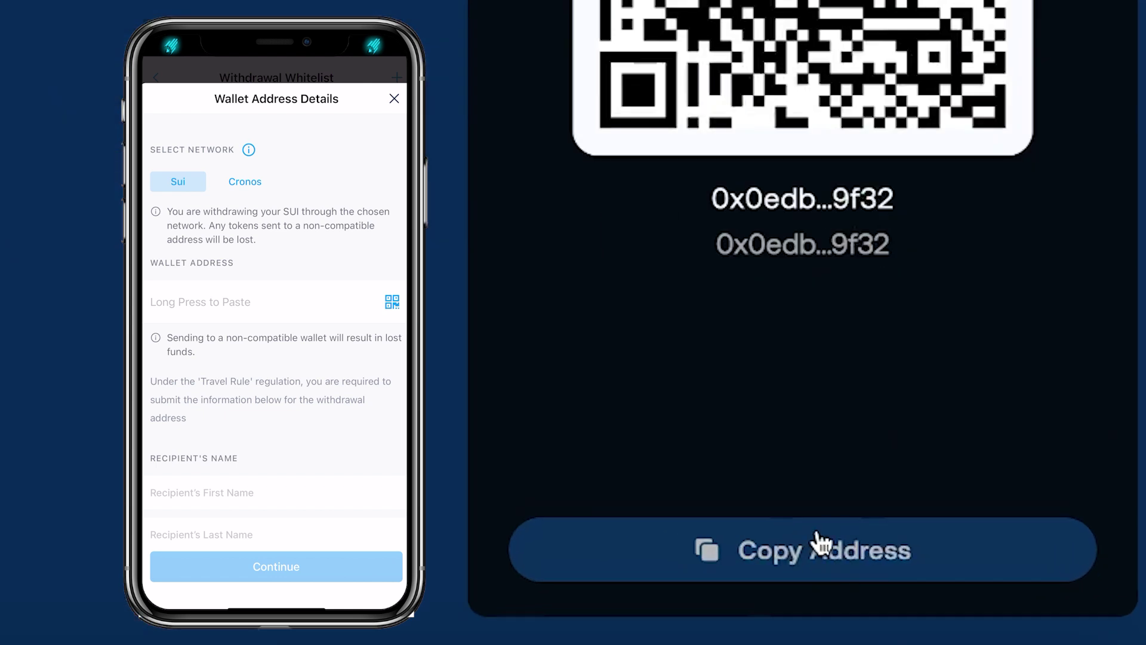
pyautogui.click(1004, 601)
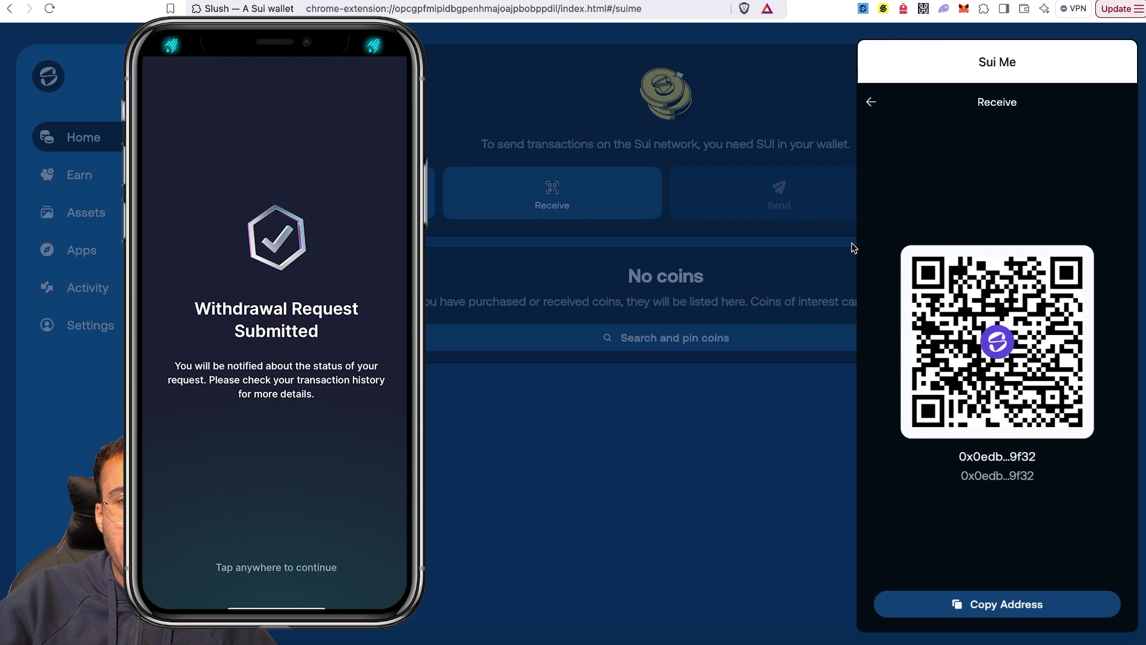
pyautogui.click(768, 399)
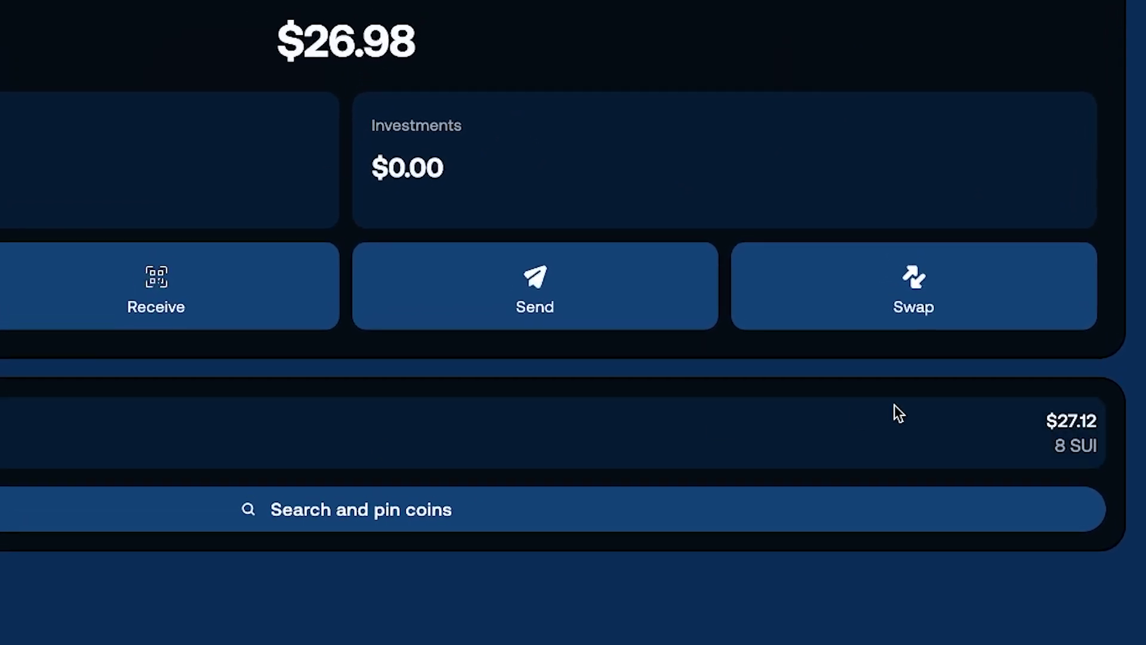
# Step: Start a new swap from the Home page with SUI as the source coin
pyautogui.click(881, 300)
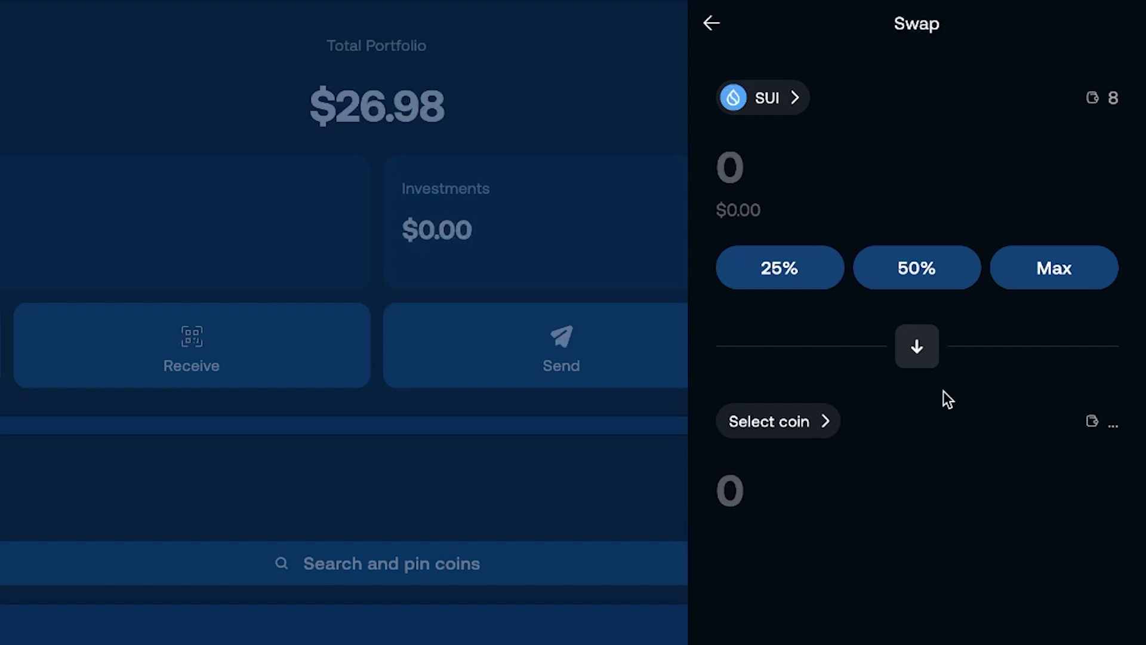
# Step: Pick USDC from the verified coin list as the coin to receive, searching 'usdc'
pyautogui.click(793, 425)
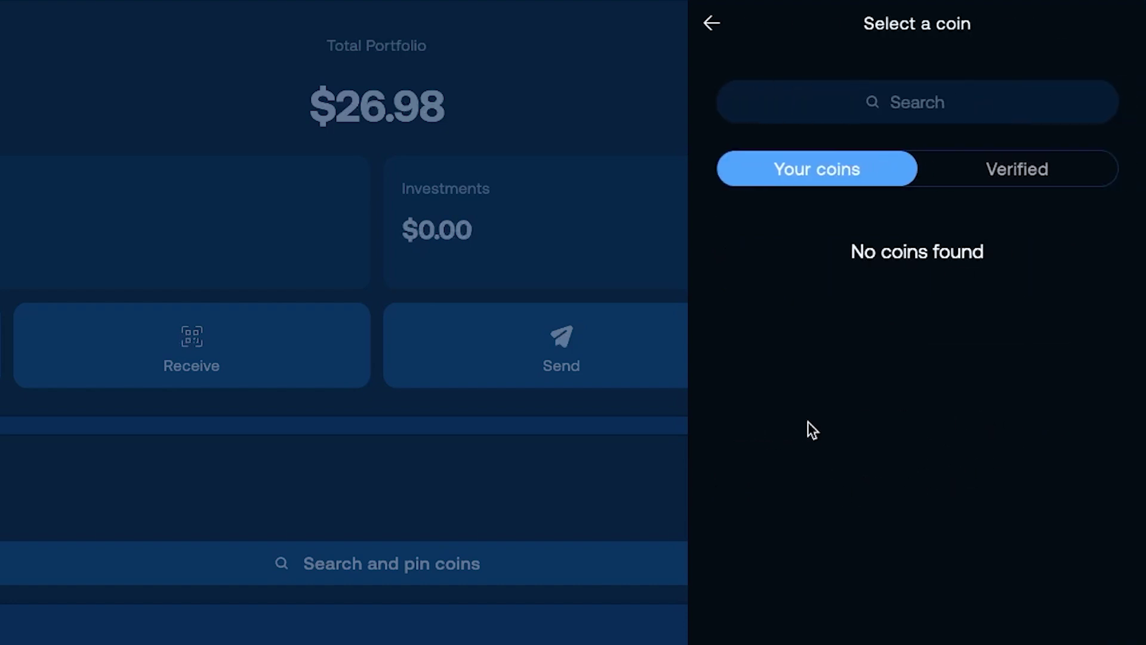
pyautogui.click(982, 175)
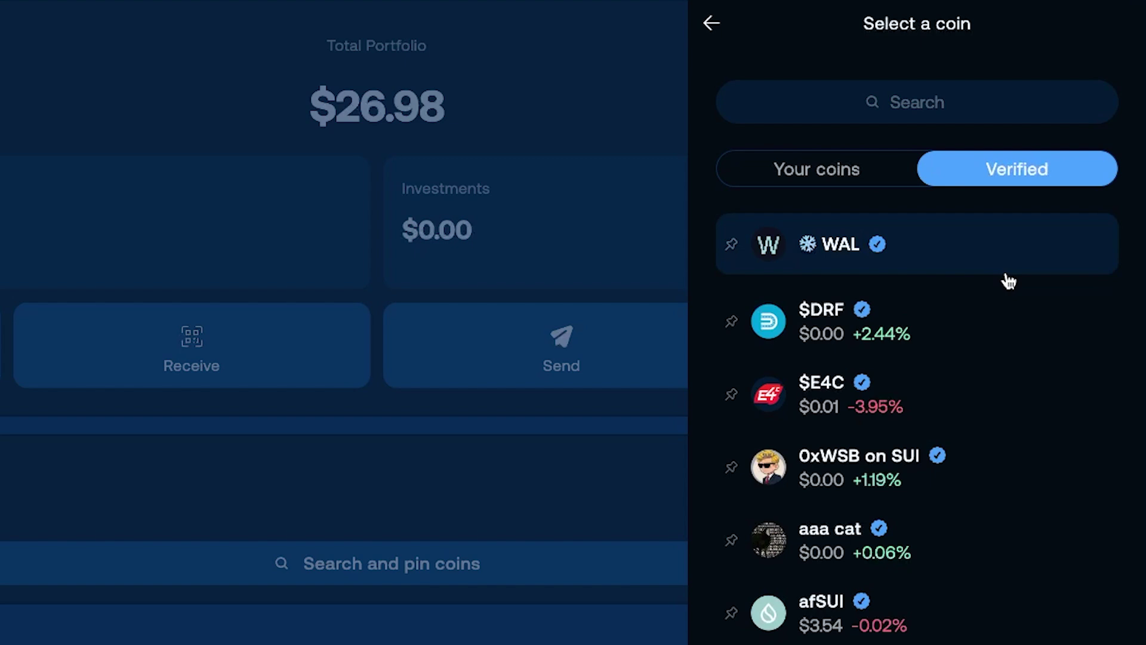
pyautogui.scroll(-5, 1003, 287)
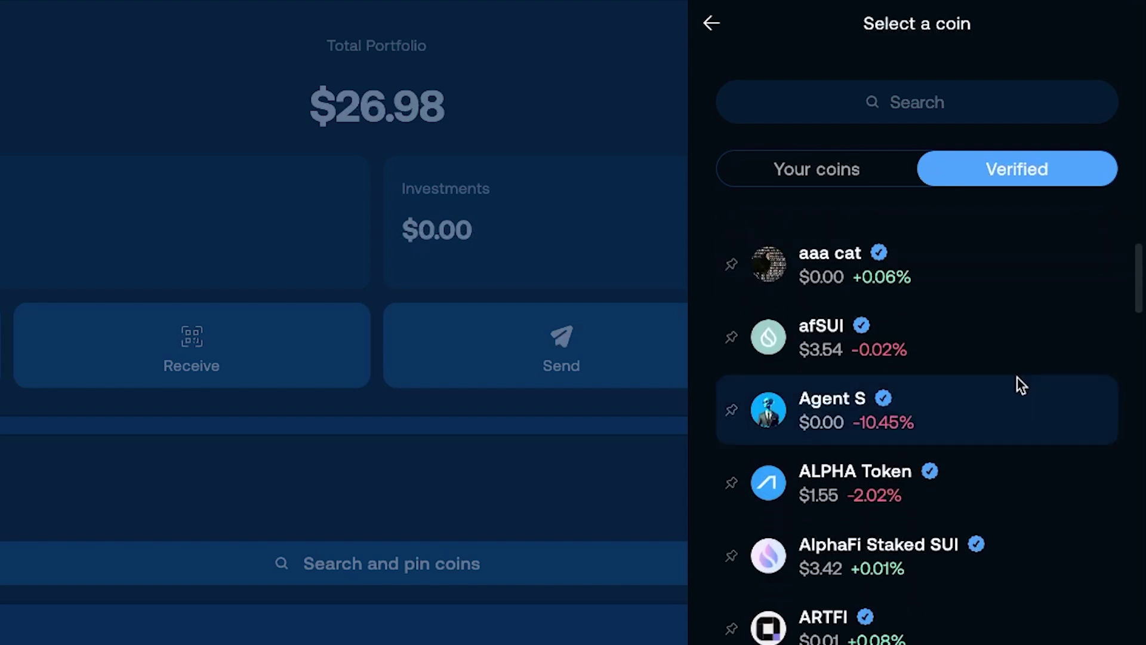
pyautogui.scroll(-5, 1018, 379)
pyautogui.scroll(-2, 1025, 382)
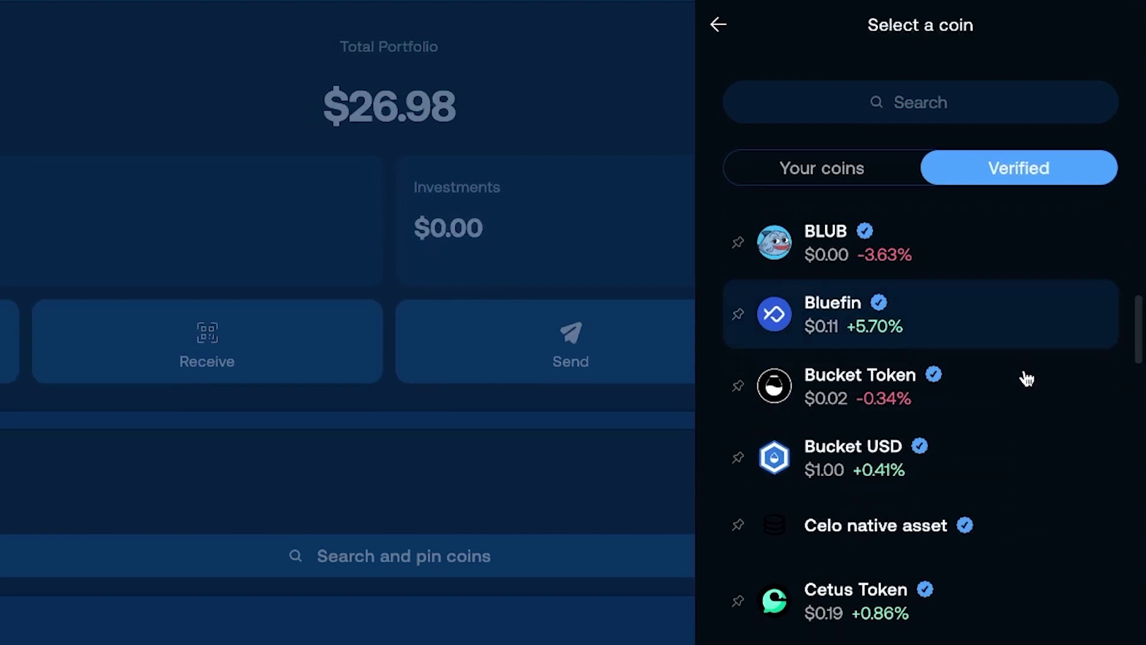
pyautogui.scroll(-12, 1054, 498)
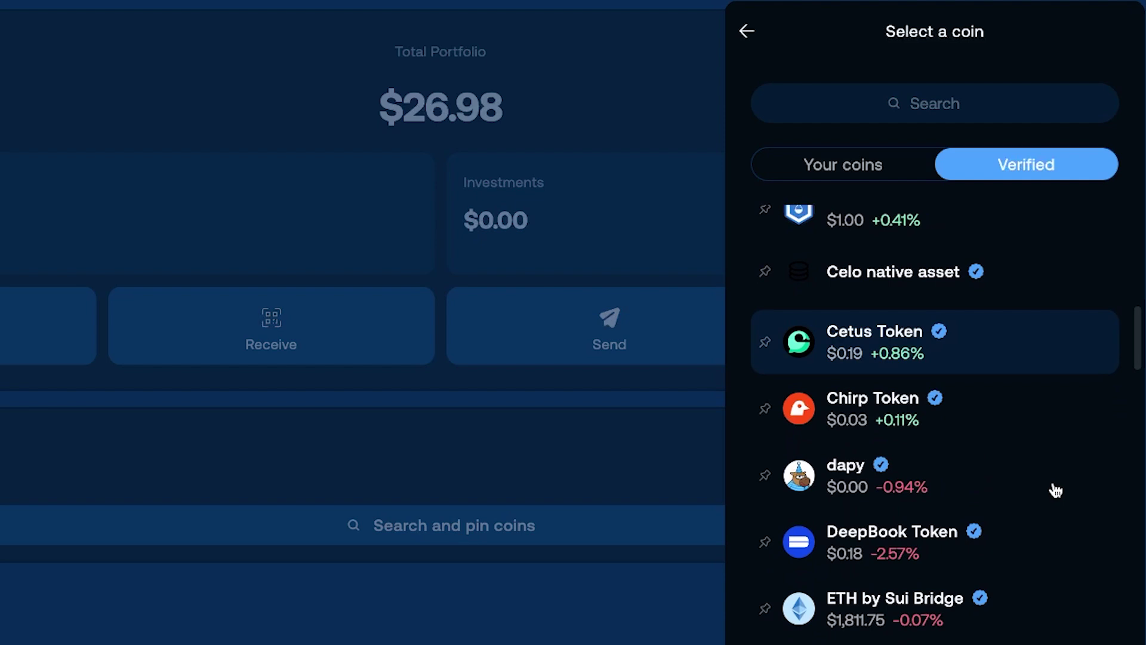
pyautogui.scroll(-12, 1059, 469)
pyautogui.scroll(-15, 1067, 439)
pyautogui.scroll(-12, 1070, 412)
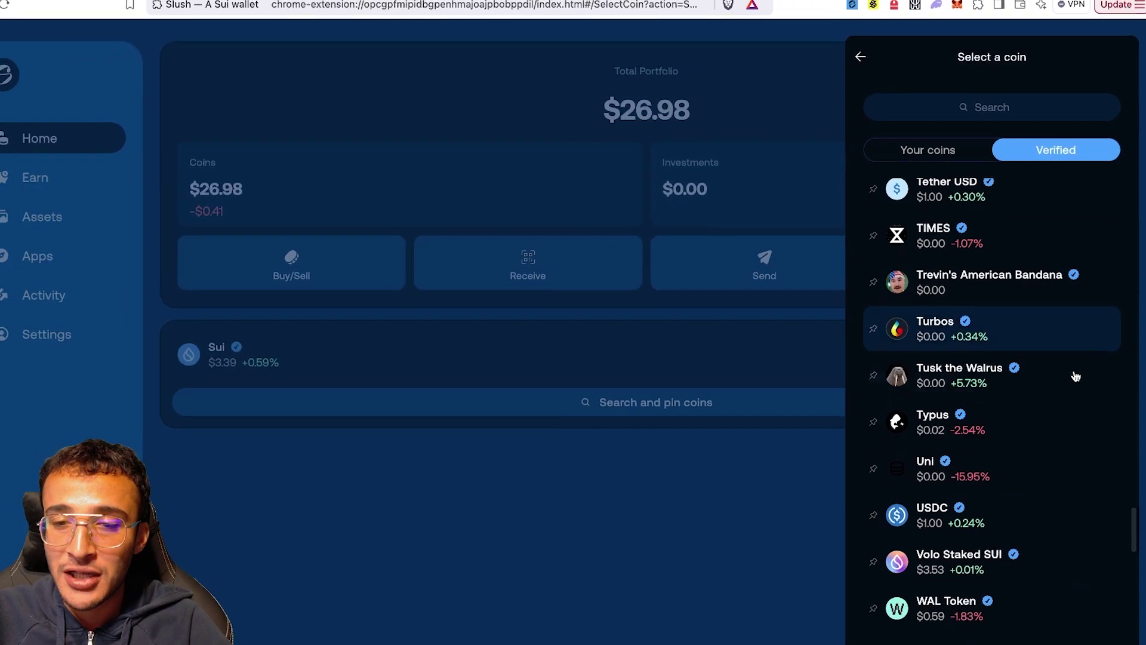
pyautogui.scroll(20, 1073, 371)
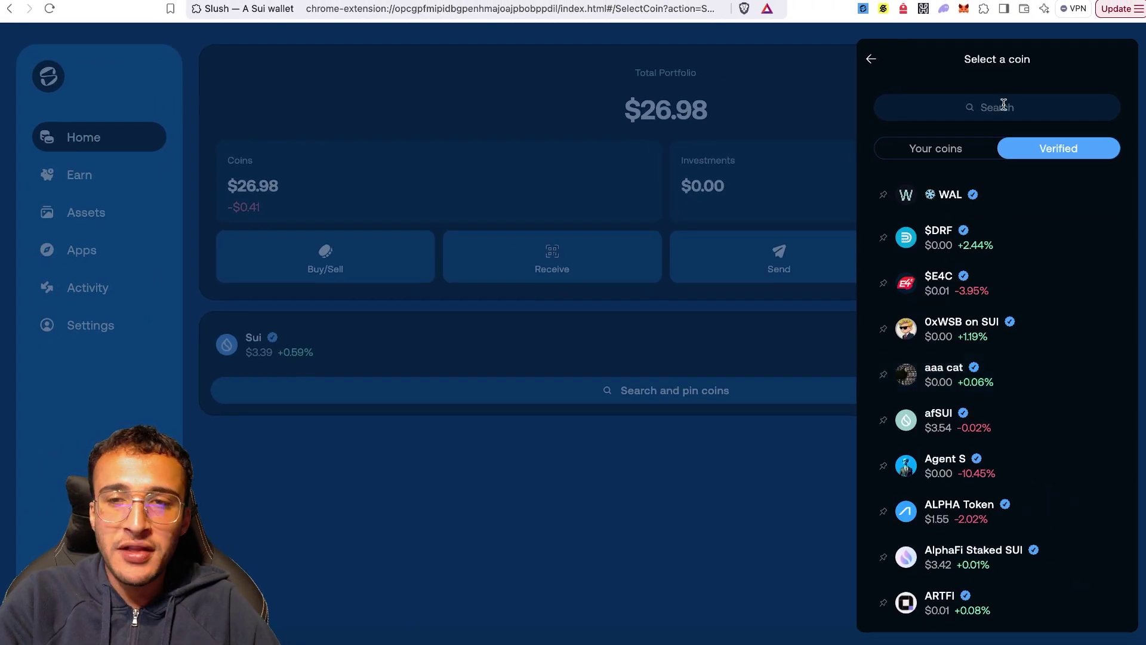
pyautogui.click(1003, 105)
pyautogui.write('usdc')
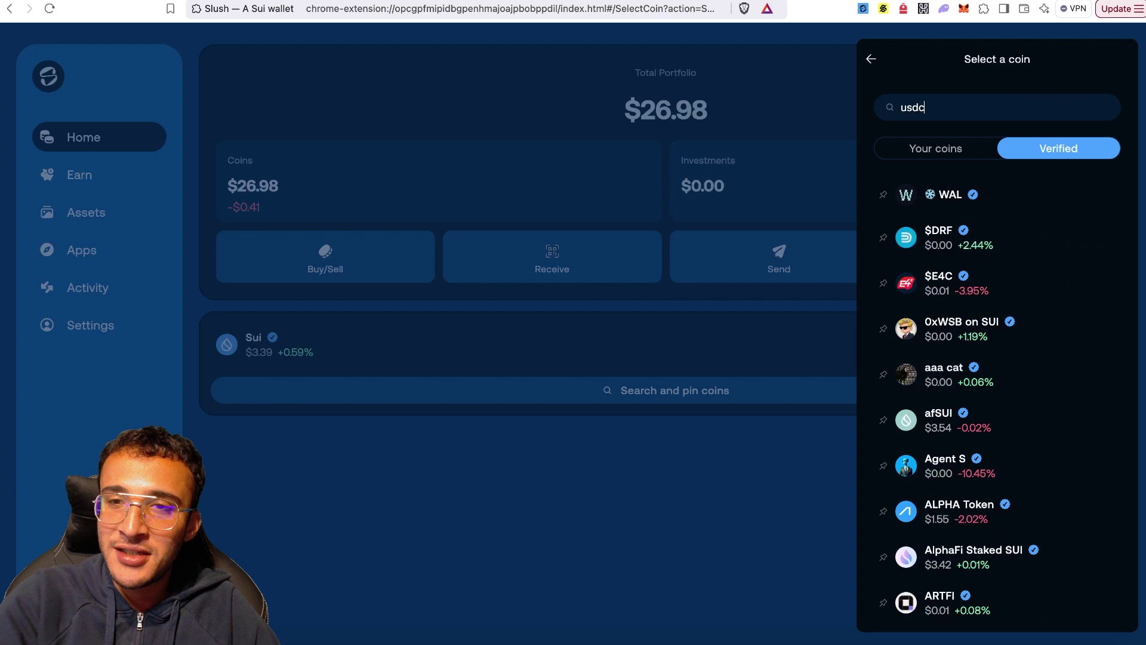
pyautogui.click(1008, 199)
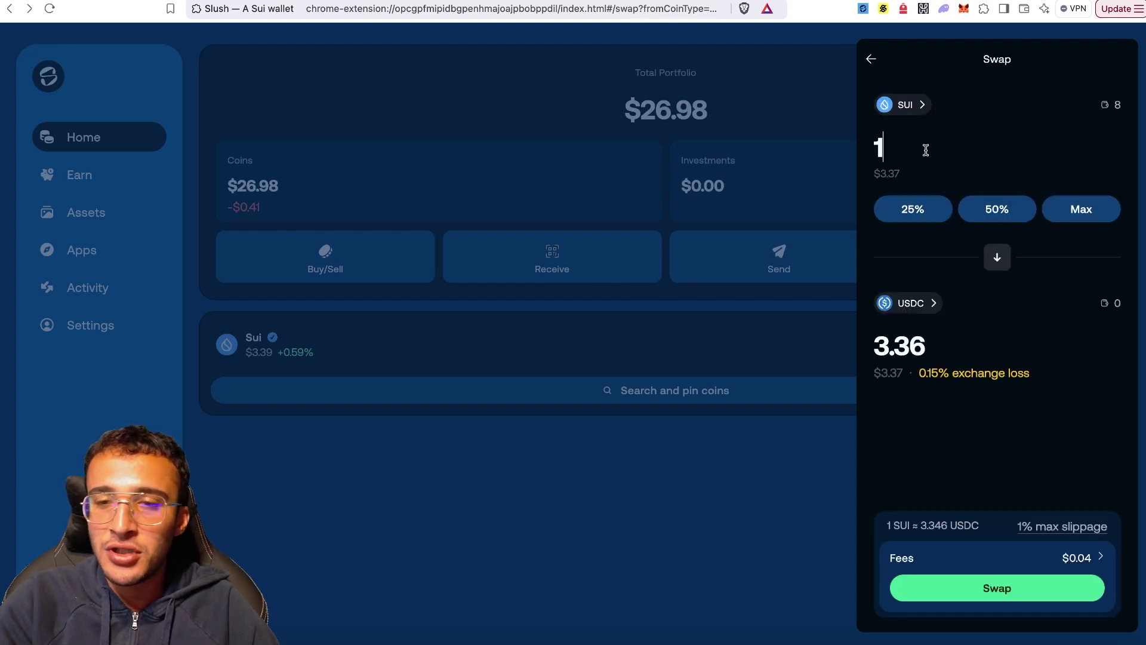
# Step: Swap 1 SUI for USDC and dismiss the confirmation
pyautogui.press('BackSpace')
pyautogui.write('1')
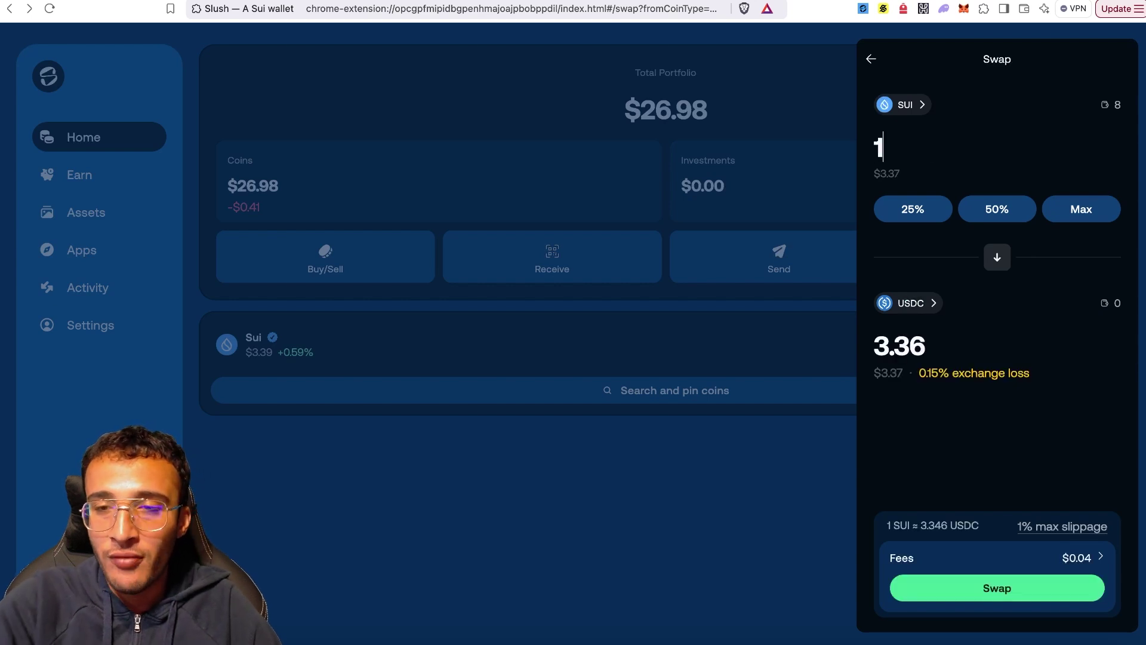
pyautogui.click(998, 589)
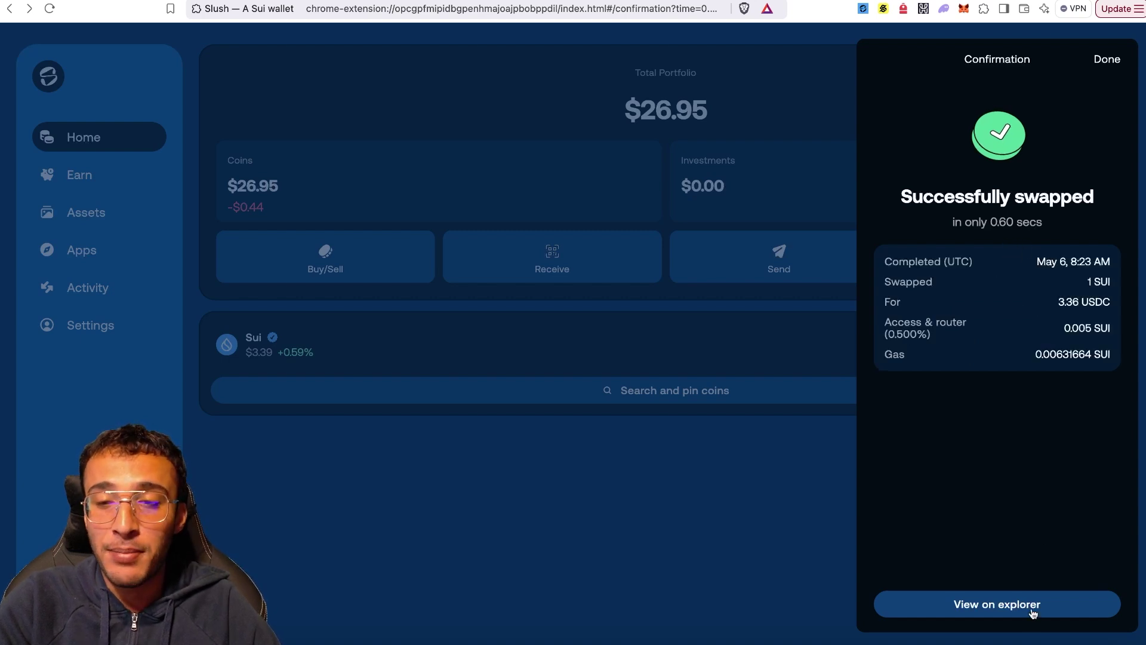
pyautogui.click(824, 512)
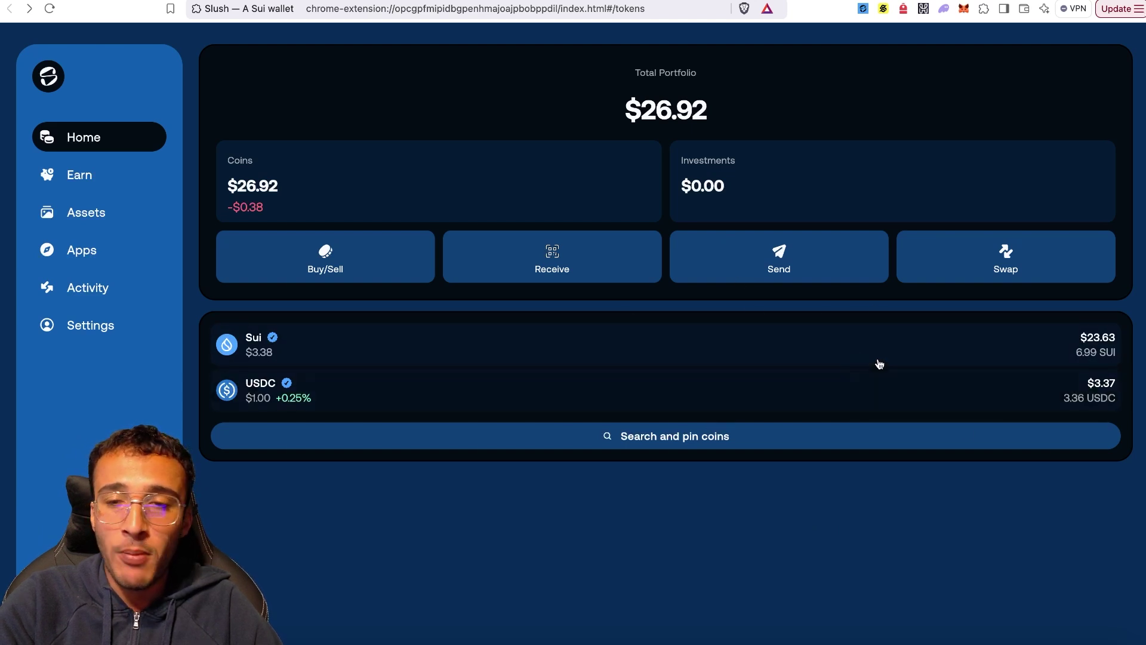
# Step: Set up a new swap from USDC to SUI
pyautogui.click(1007, 264)
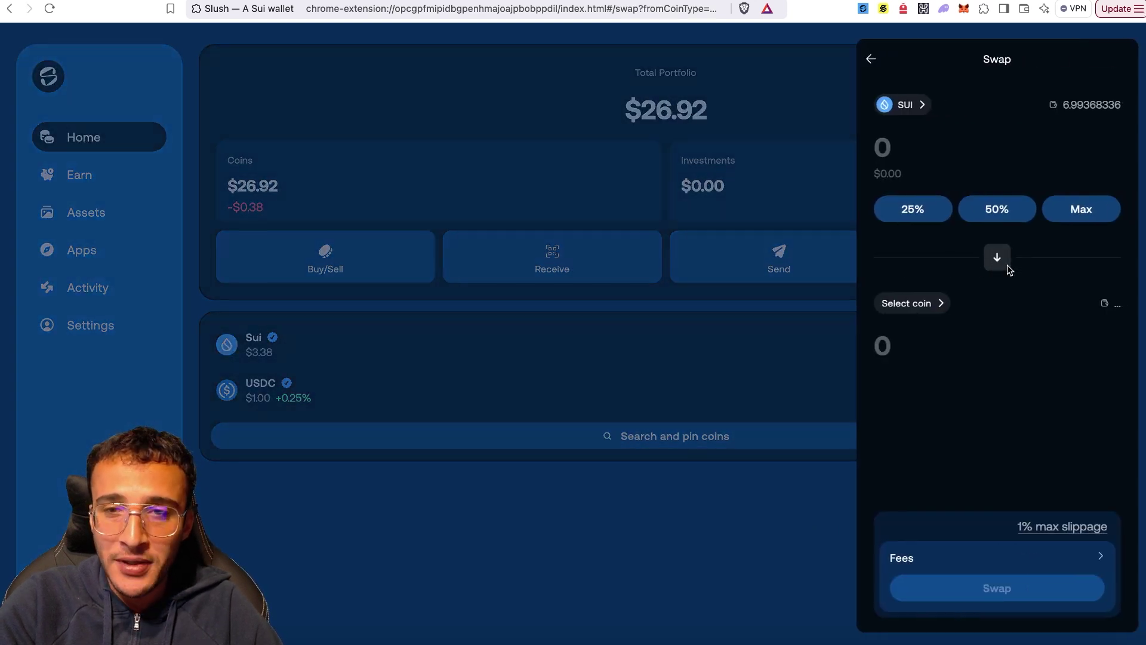
pyautogui.click(905, 104)
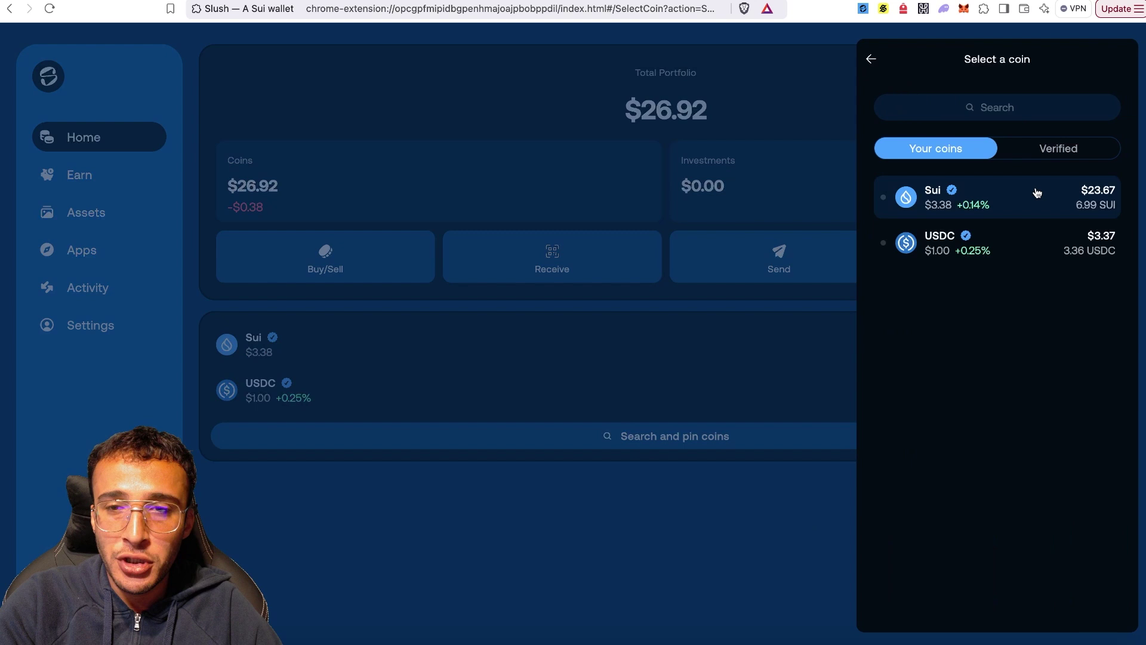
pyautogui.click(1049, 255)
pyautogui.click(913, 296)
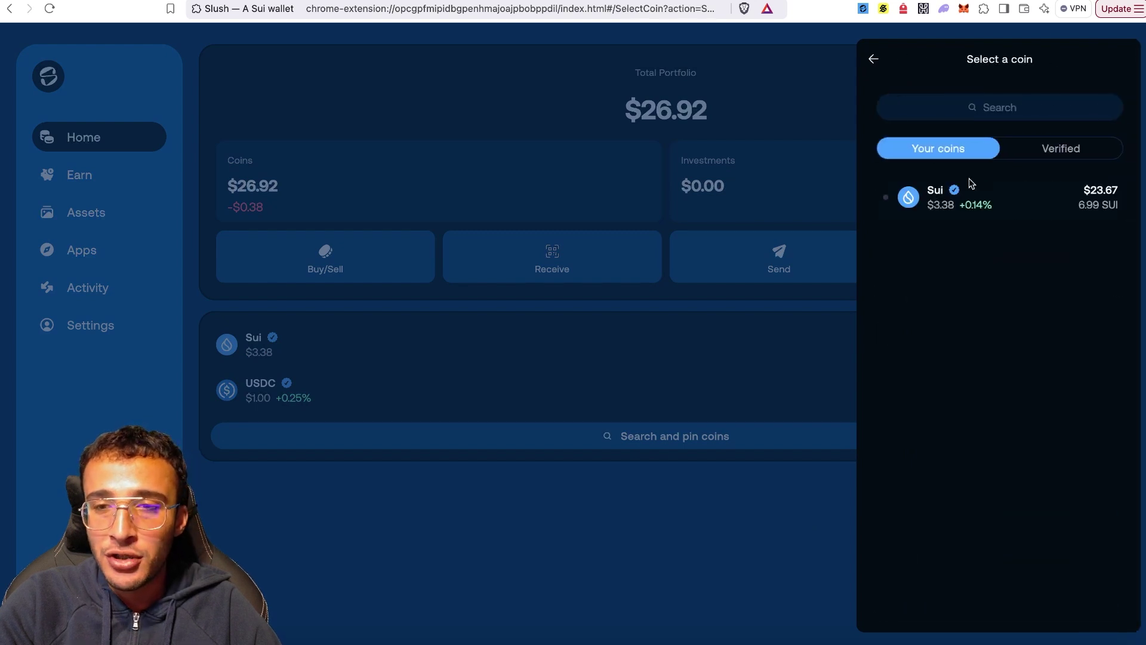
pyautogui.click(1057, 213)
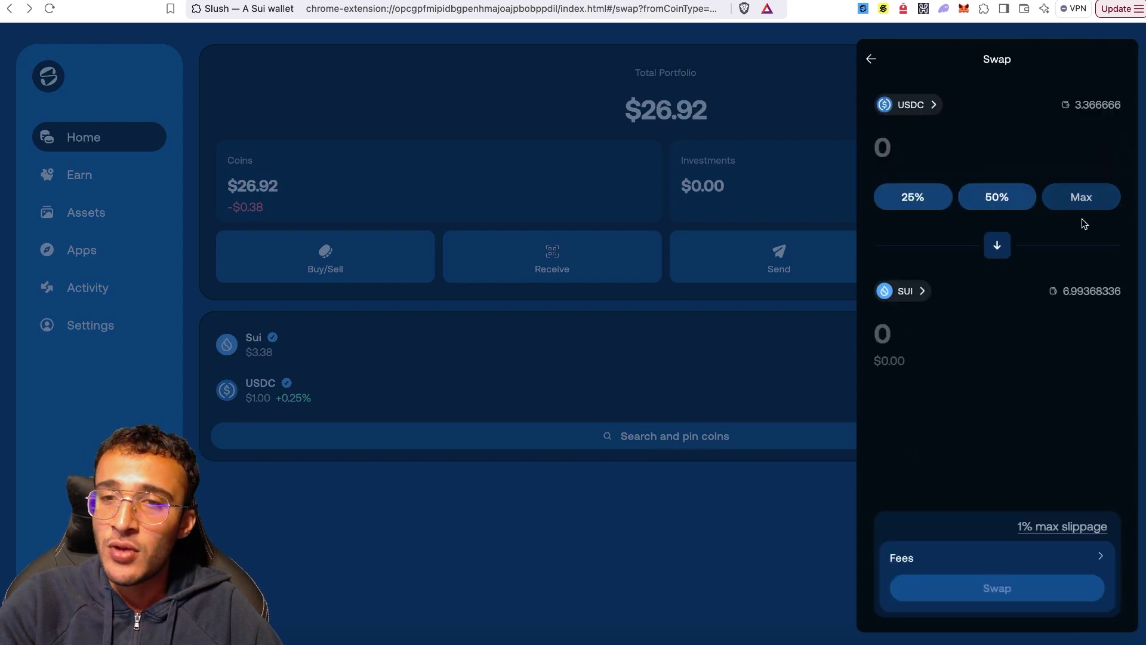
# Step: Swap the maximum USDC balance into SUI and dismiss the confirmation
pyautogui.click(1084, 208)
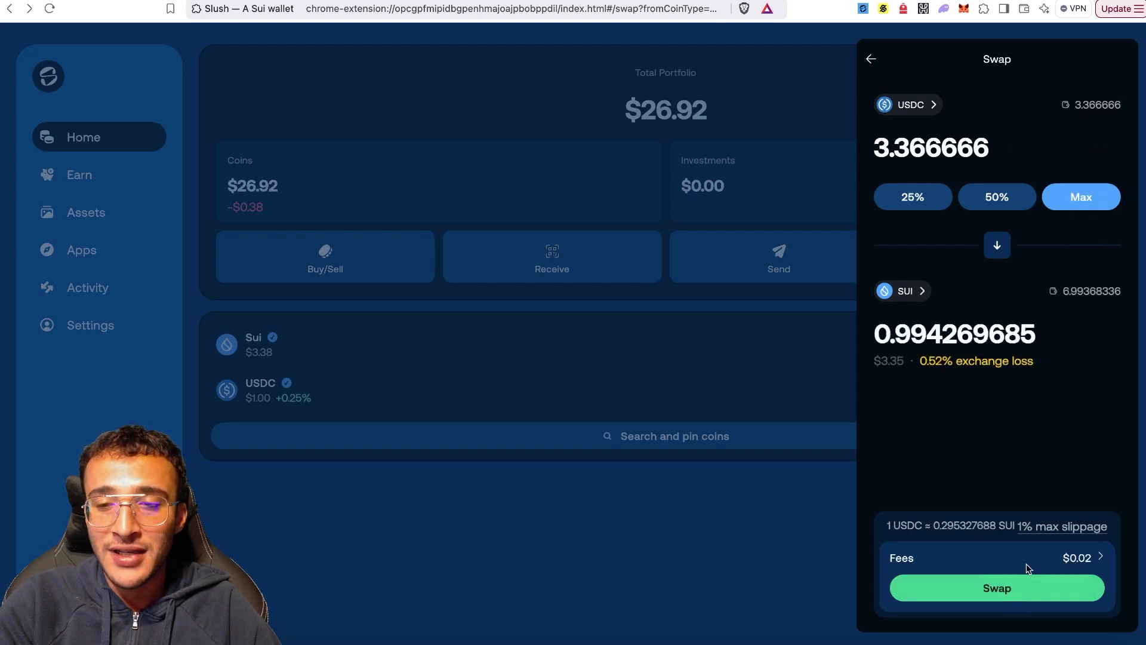
pyautogui.click(1021, 586)
pyautogui.click(725, 433)
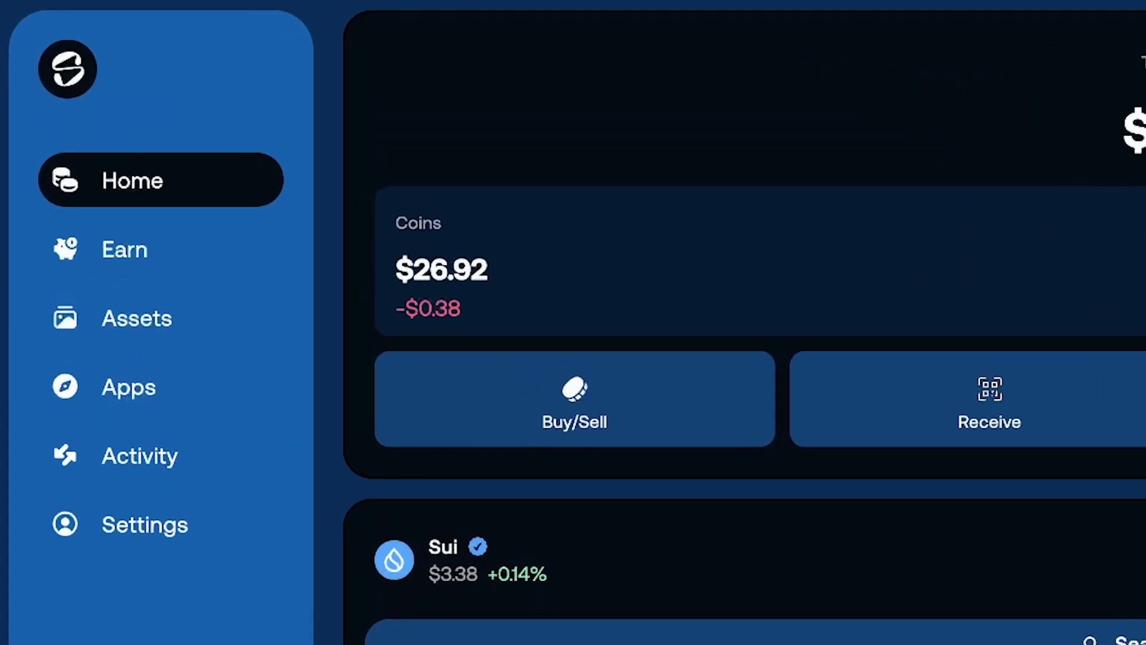
# Step: Go to Earn and scroll through the lending, vault and staking options
pyautogui.click(165, 261)
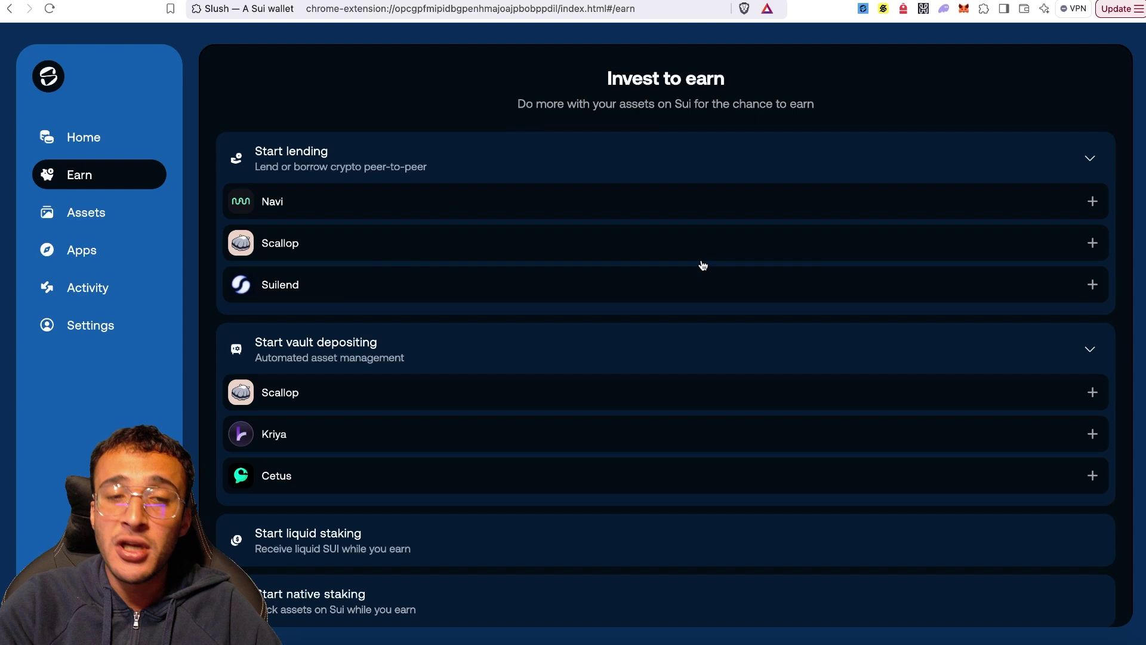
pyautogui.scroll(-1, 703, 265)
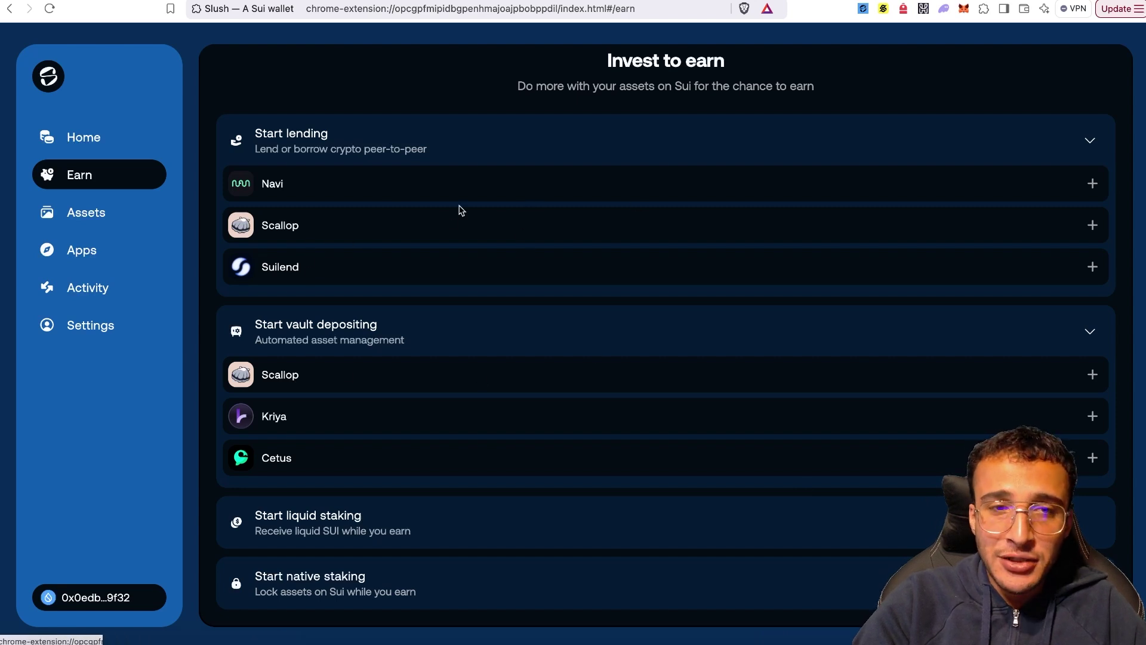
# Step: Open Navi, close the $WAL popup, and connect and approve the Slush wallet
pyautogui.click(404, 187)
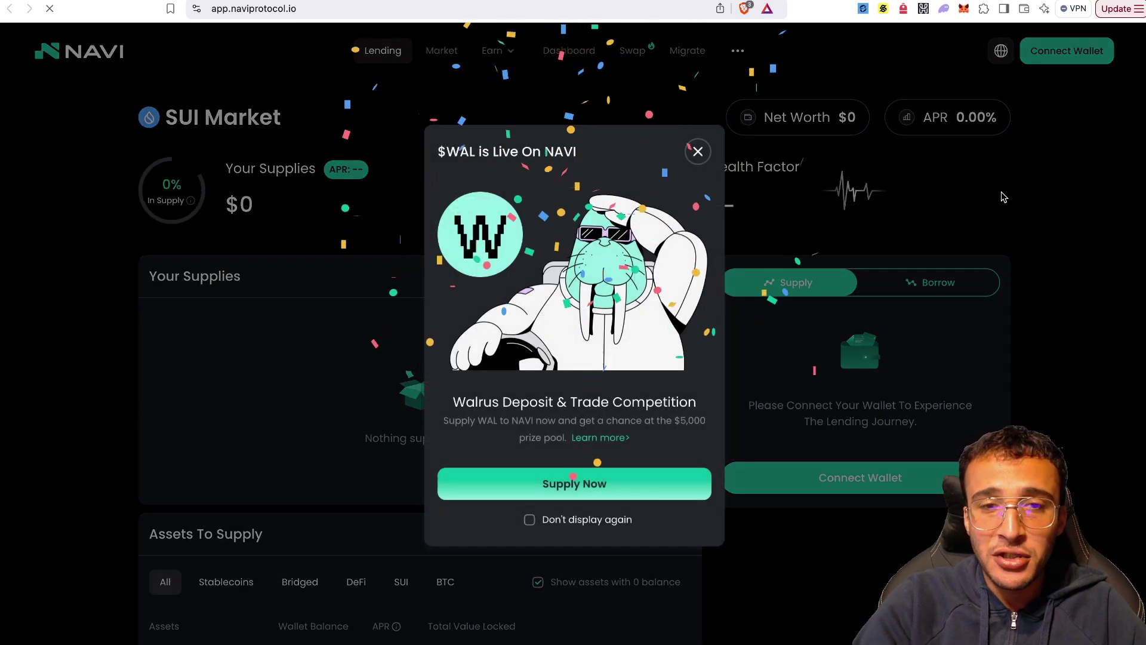
pyautogui.click(942, 145)
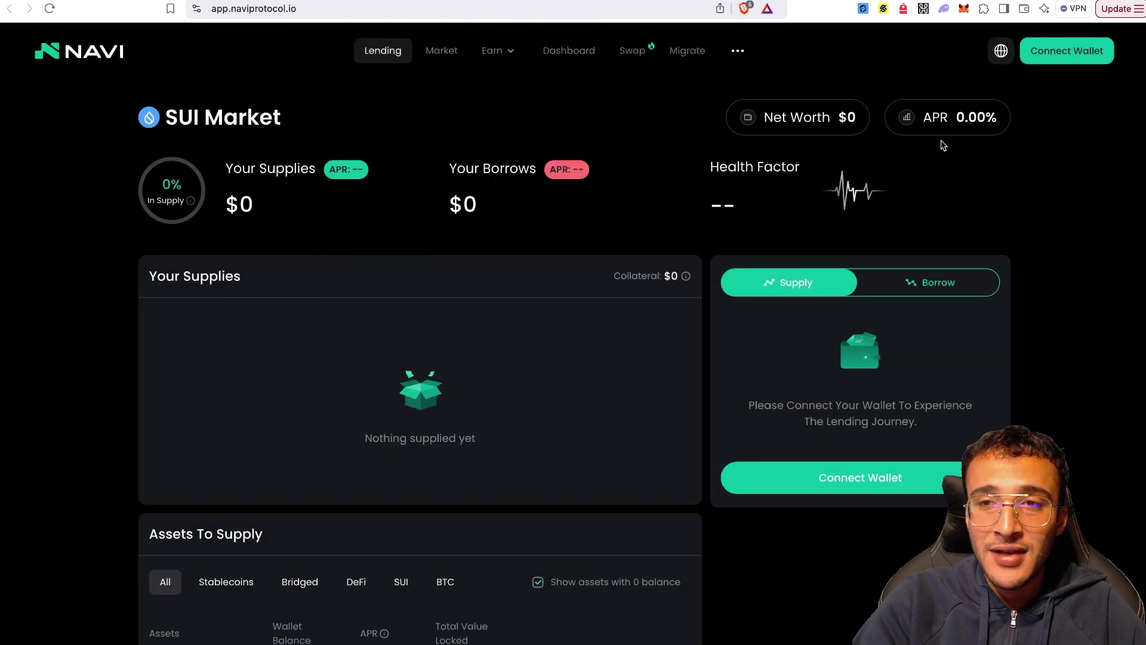
pyautogui.click(1096, 58)
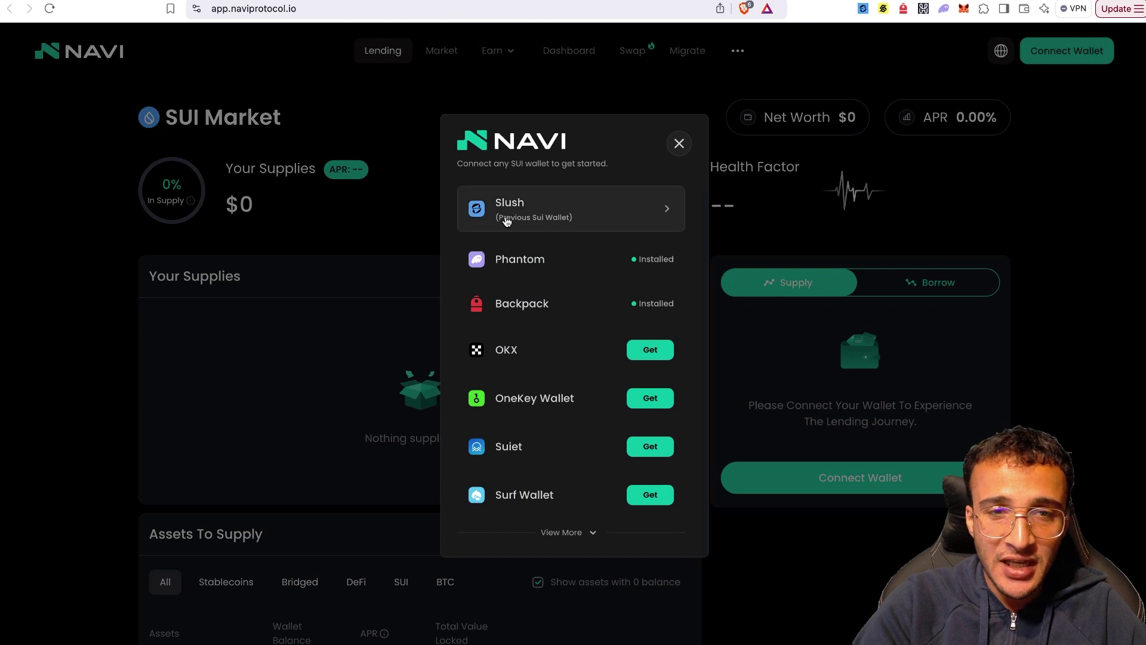
pyautogui.click(606, 213)
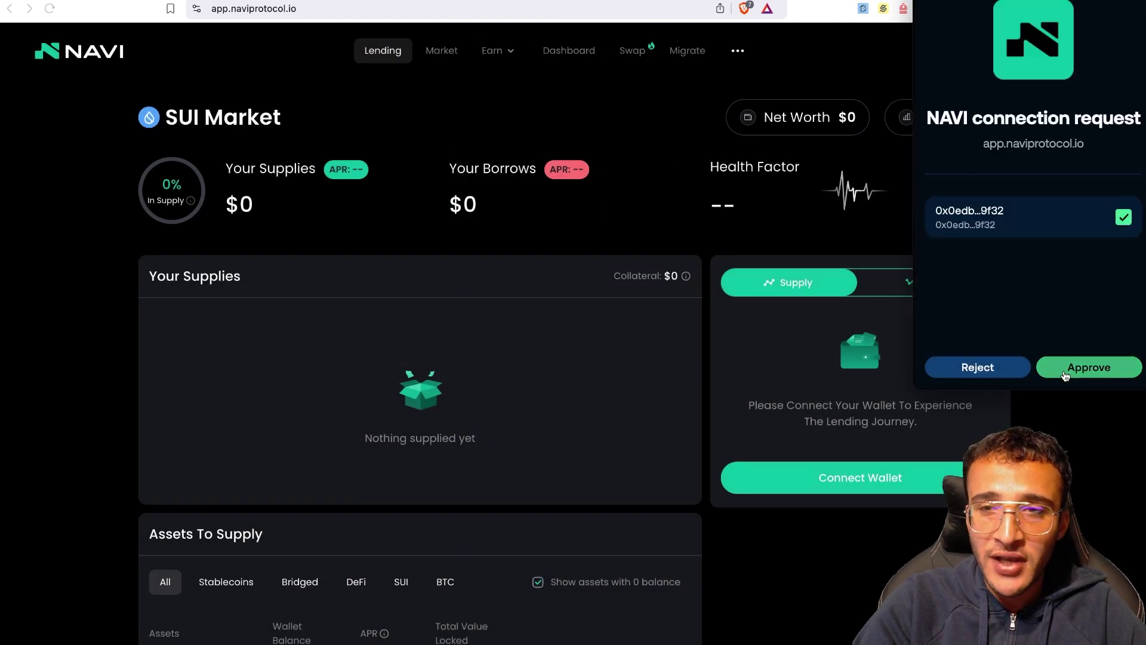
pyautogui.click(1068, 374)
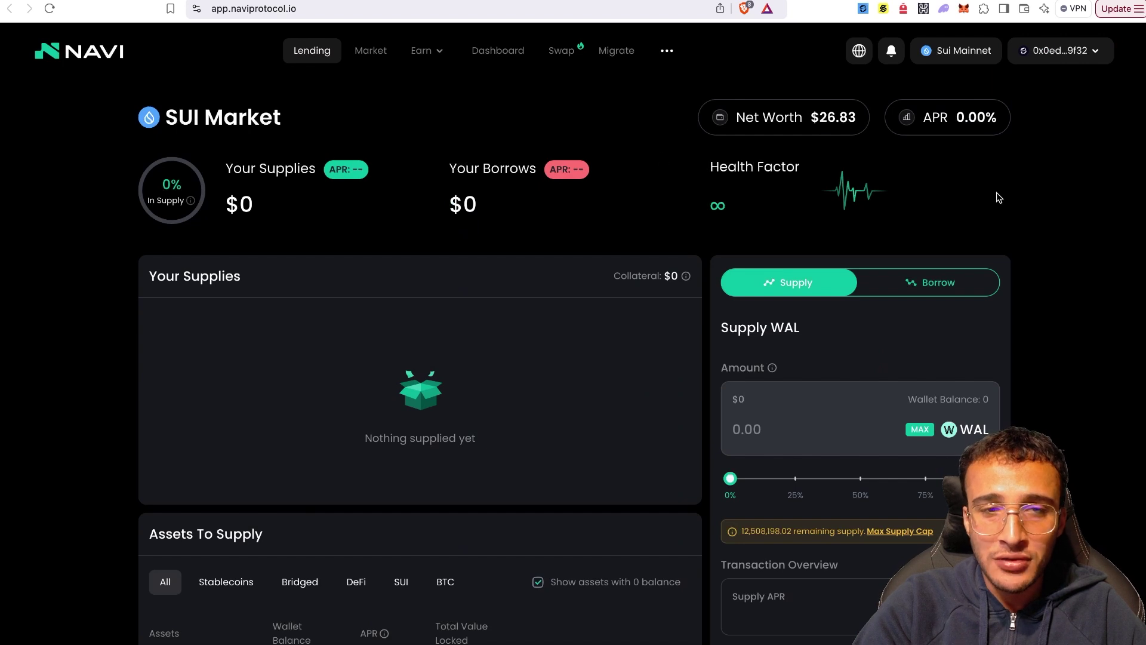
# Step: Start supplying SUI and slide the amount to the full 7.987953045 SUI balance
pyautogui.scroll(-2, 997, 195)
pyautogui.scroll(2, 996, 197)
pyautogui.scroll(-6, 689, 332)
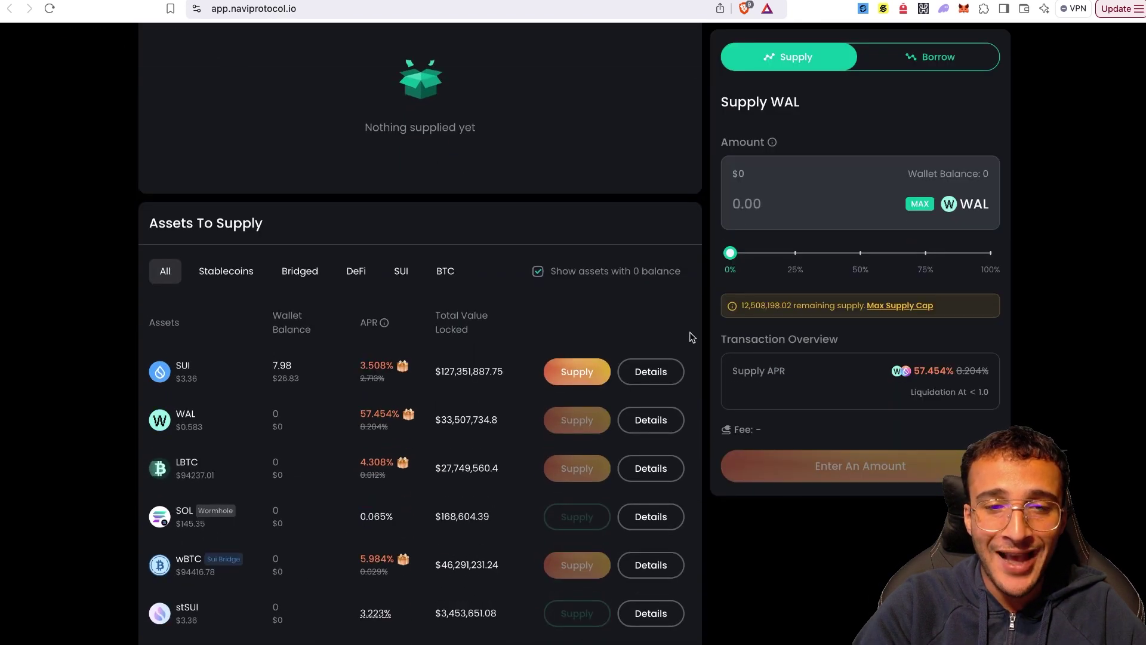
pyautogui.scroll(-2, 689, 332)
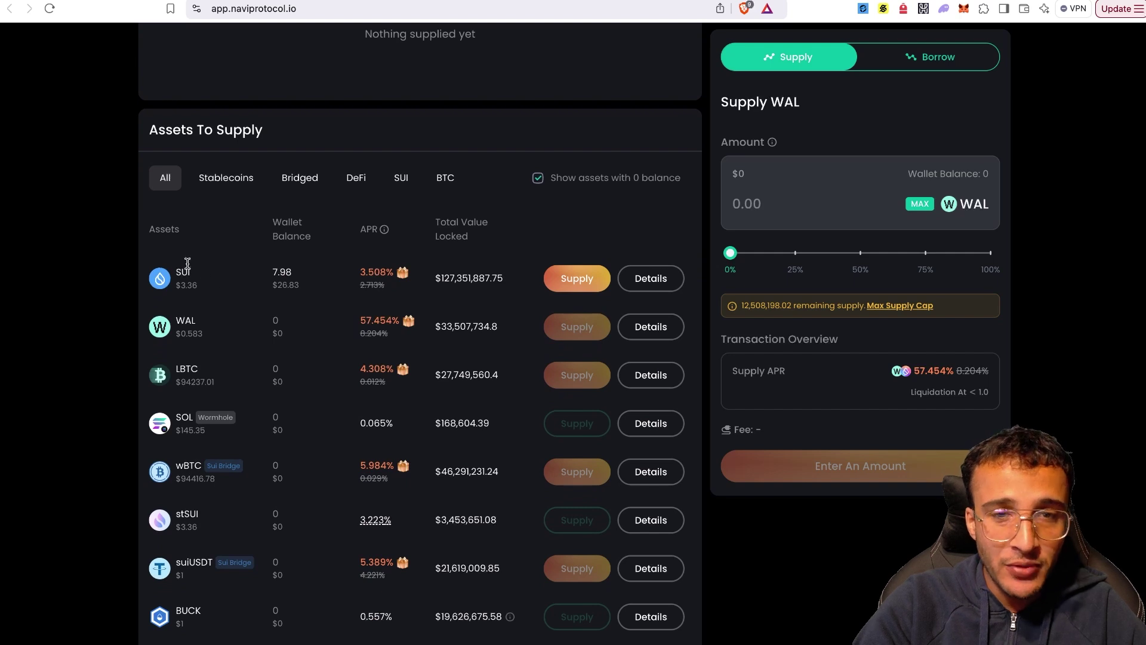
pyautogui.click(597, 284)
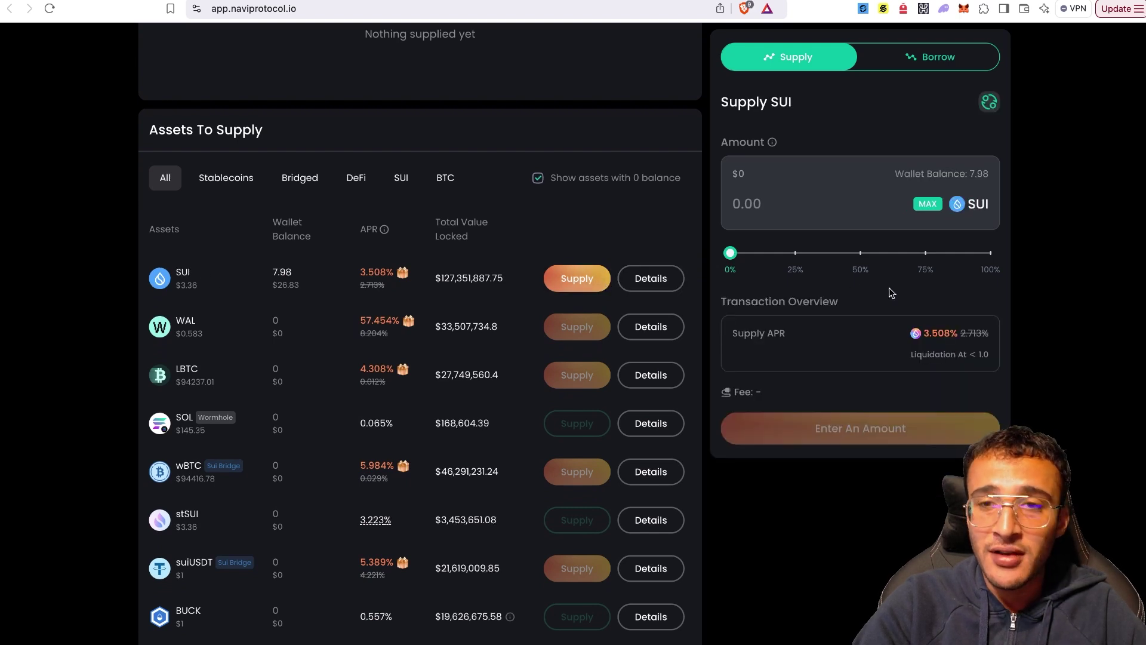
pyautogui.scroll(8, 891, 292)
pyautogui.moveTo(730, 478); pyautogui.dragTo(990, 478)
pyautogui.scroll(-4, 967, 418)
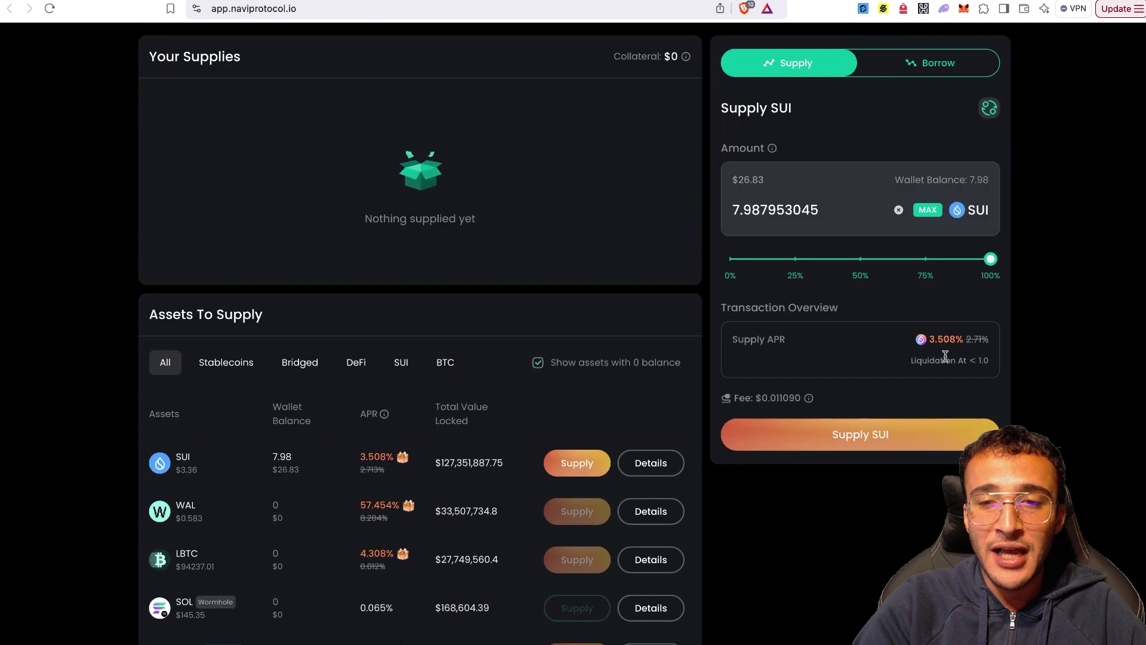
pyautogui.scroll(4, 899, 331)
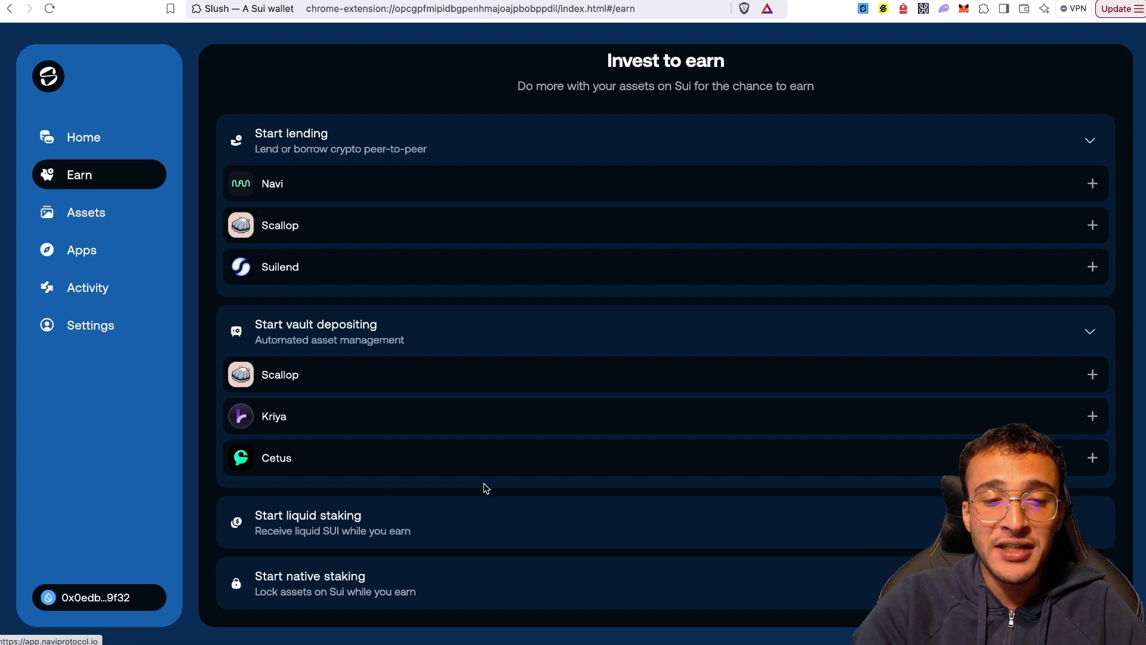
# Step: Review the native staking validators and liquid staking protocols, then close the protocol chooser
pyautogui.click(444, 584)
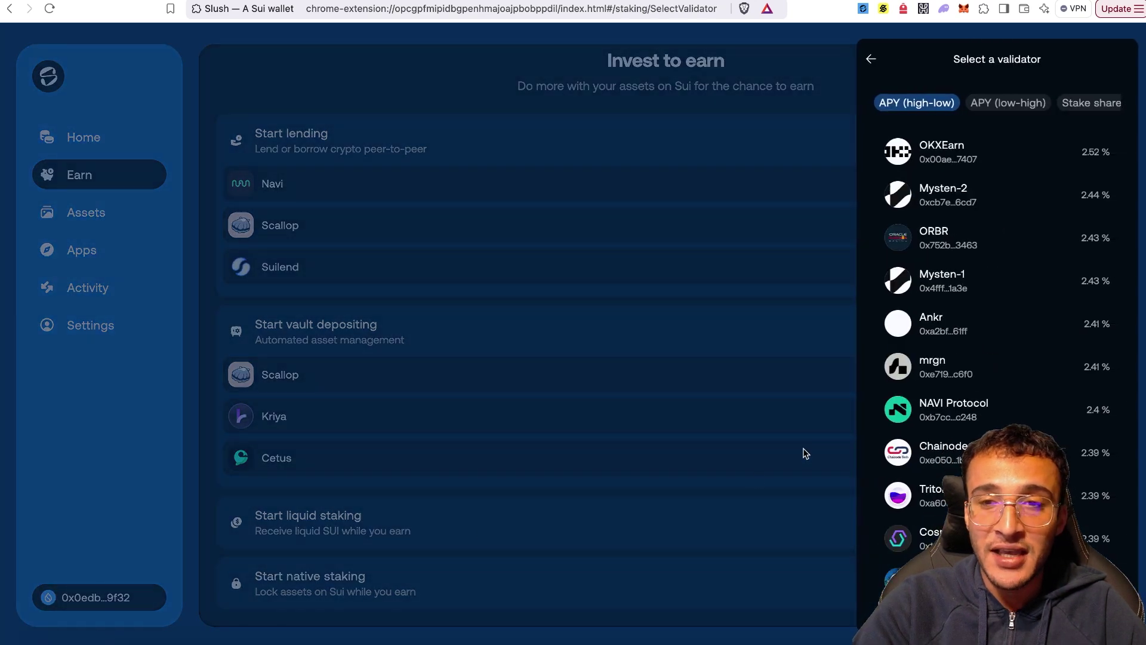
pyautogui.click(559, 529)
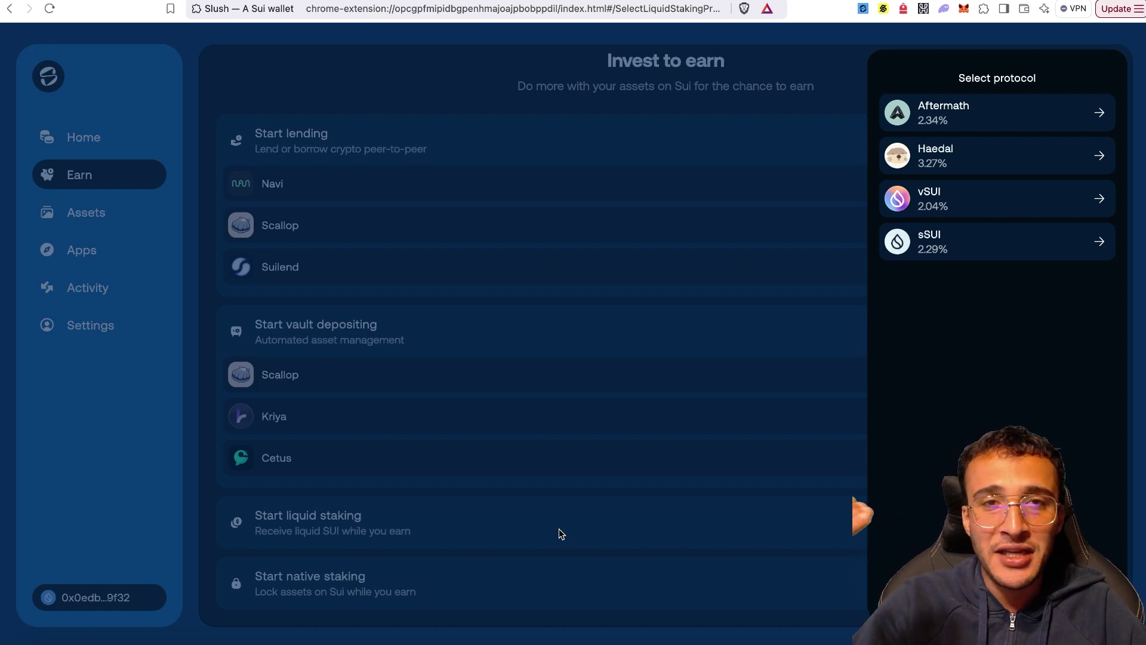
pyautogui.click(559, 529)
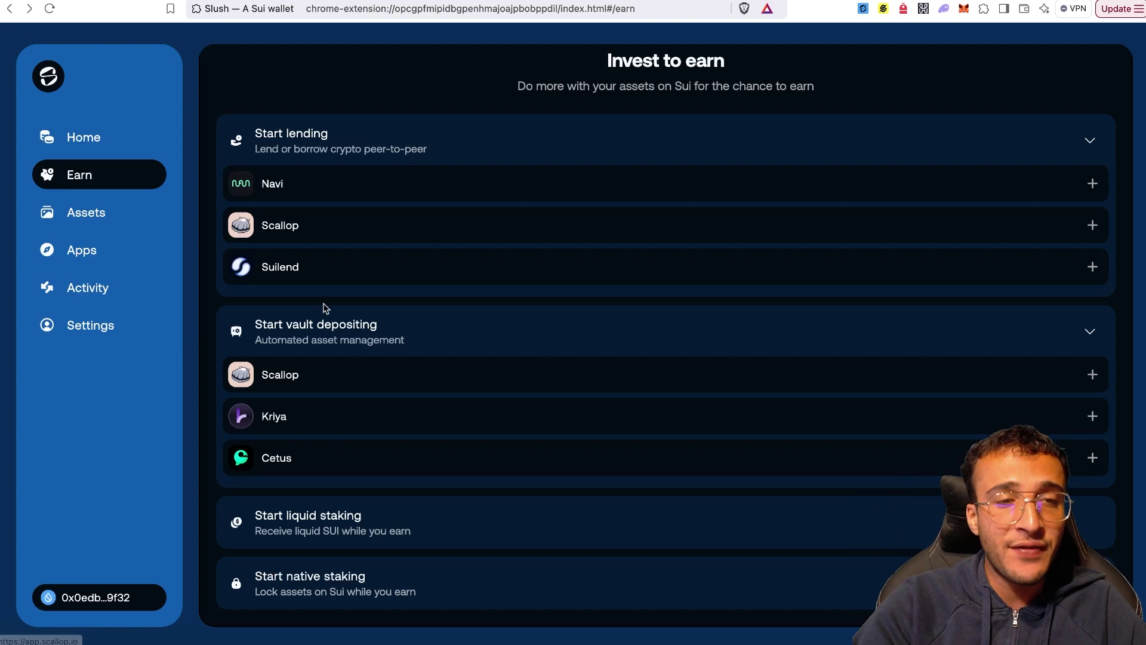
# Step: Visit the Assets page and NFT marketplace, then go to the Apps page
pyautogui.click(103, 218)
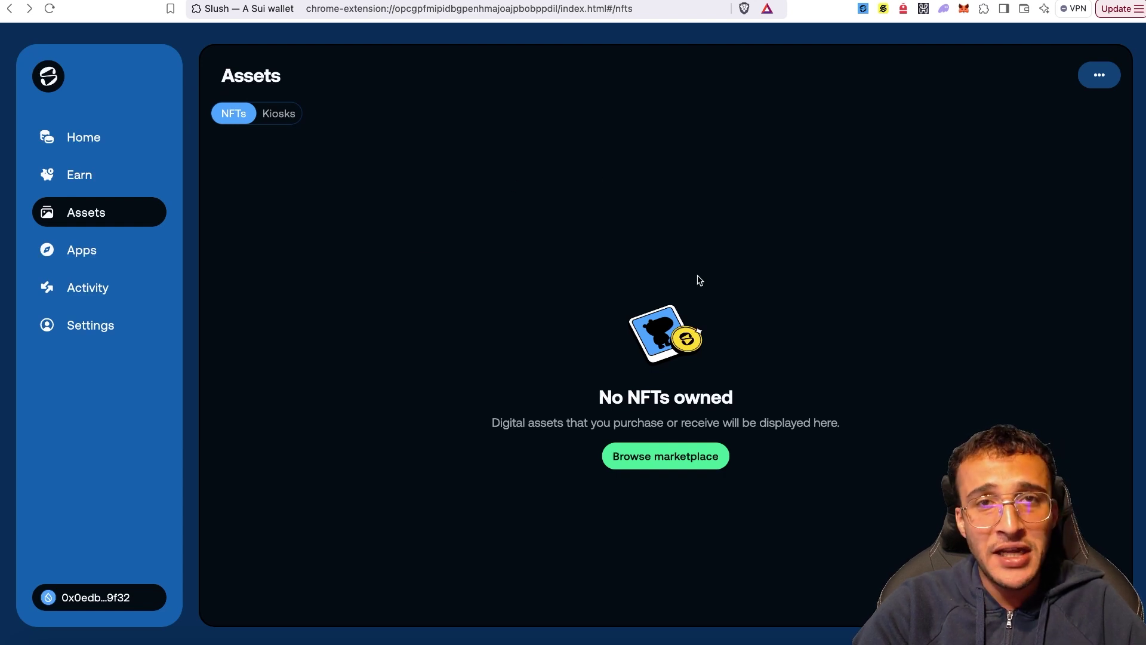
pyautogui.click(660, 454)
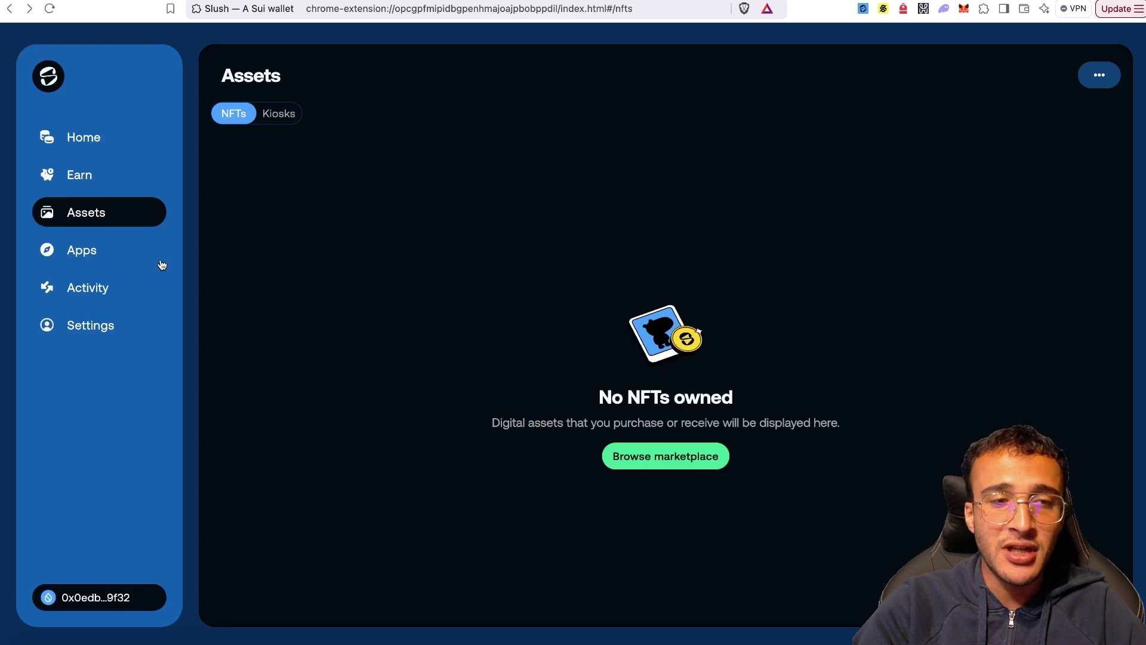
pyautogui.click(133, 251)
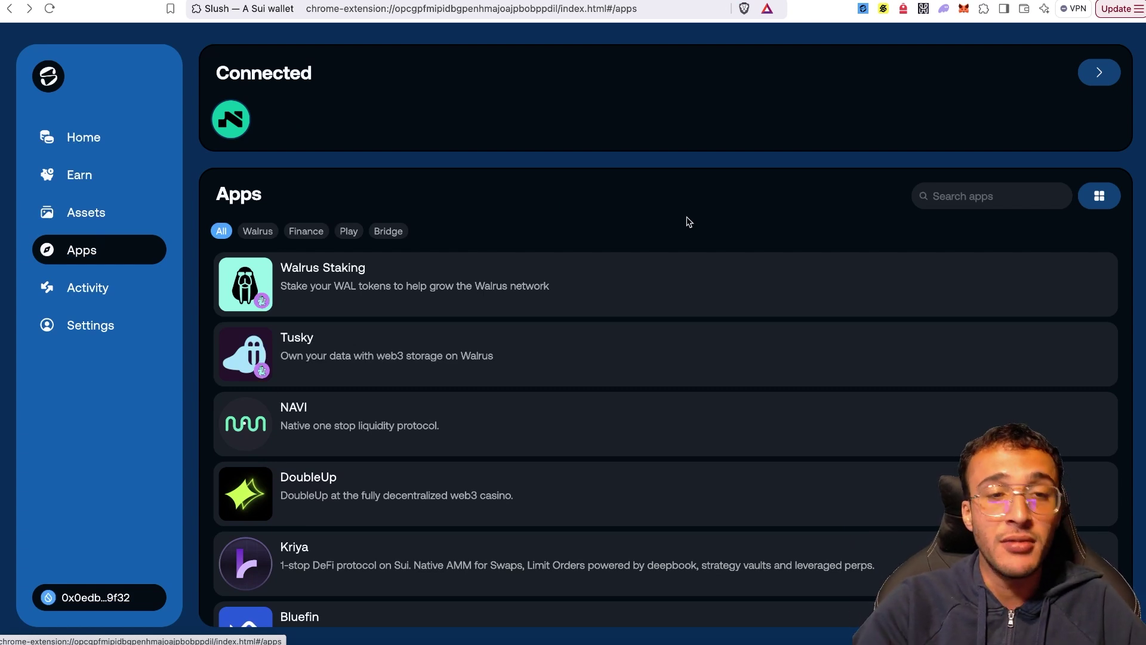
# Step: Scroll through the full Apps directory down to WinX and back up
pyautogui.scroll(-2, 689, 221)
pyautogui.scroll(-2, 688, 221)
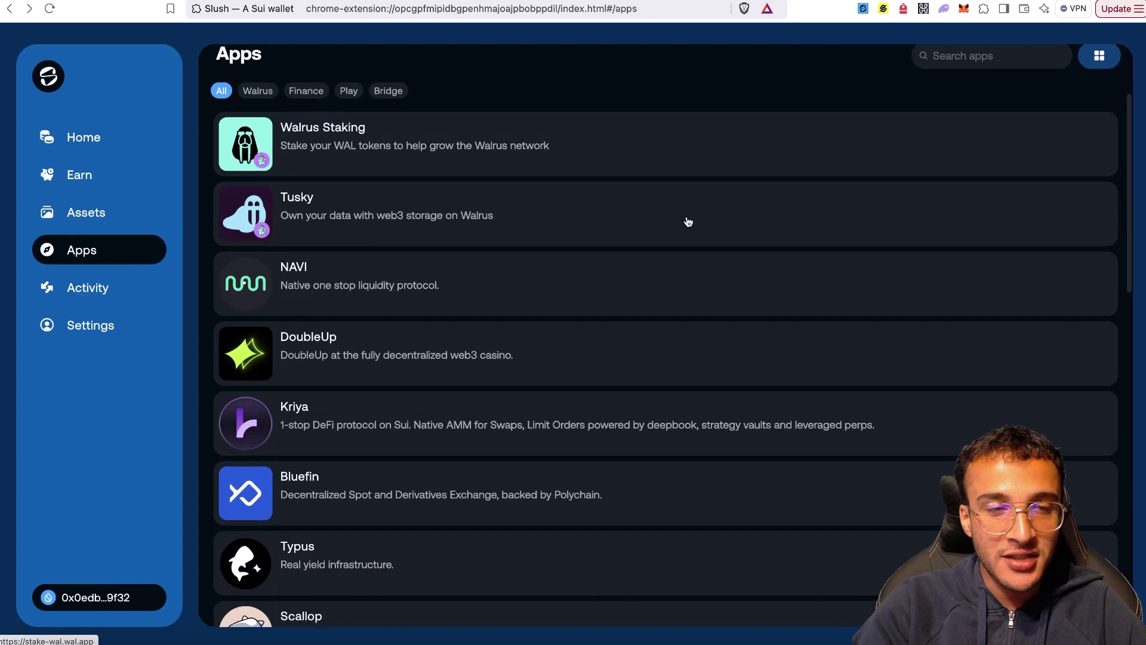
pyautogui.scroll(-5, 688, 221)
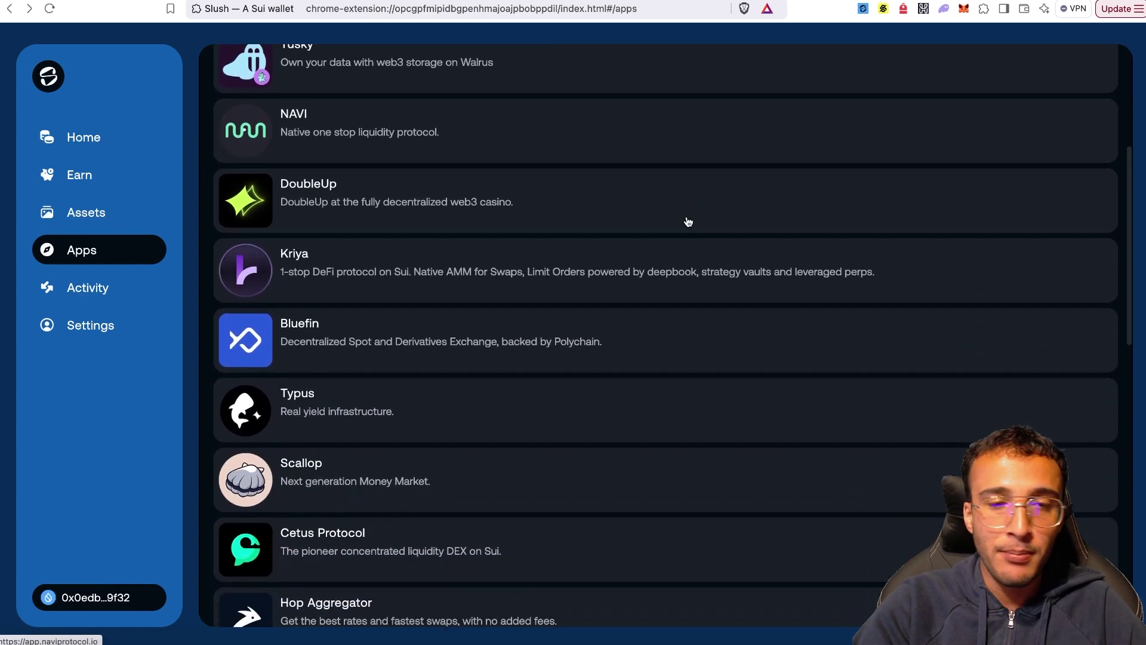
pyautogui.scroll(-5, 688, 222)
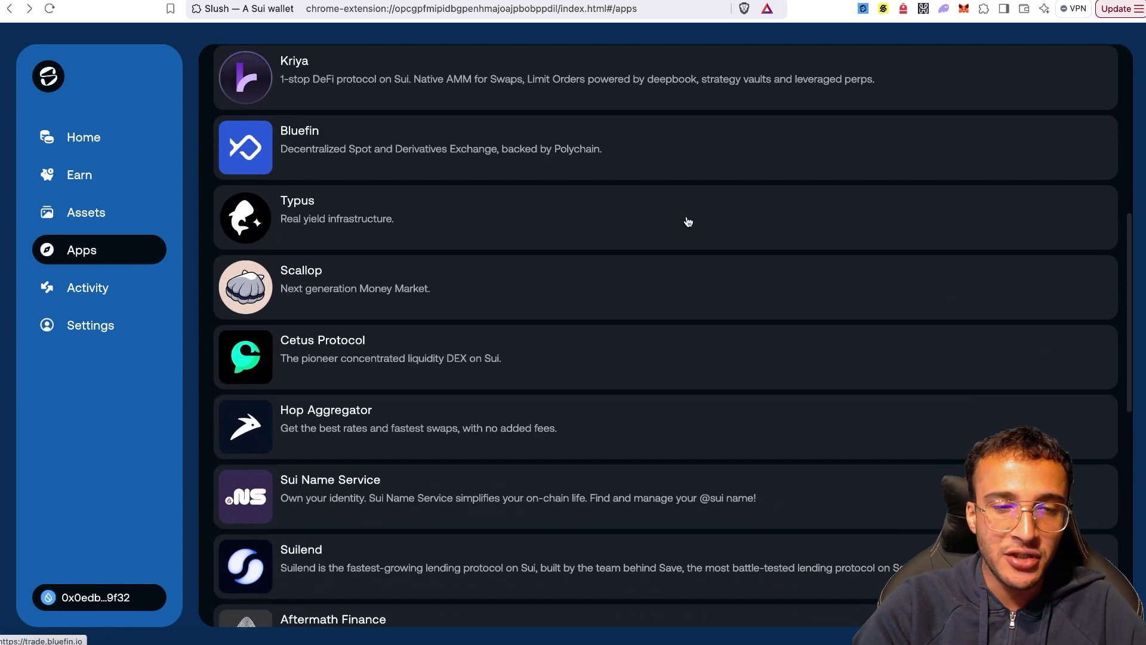
pyautogui.scroll(-9, 688, 221)
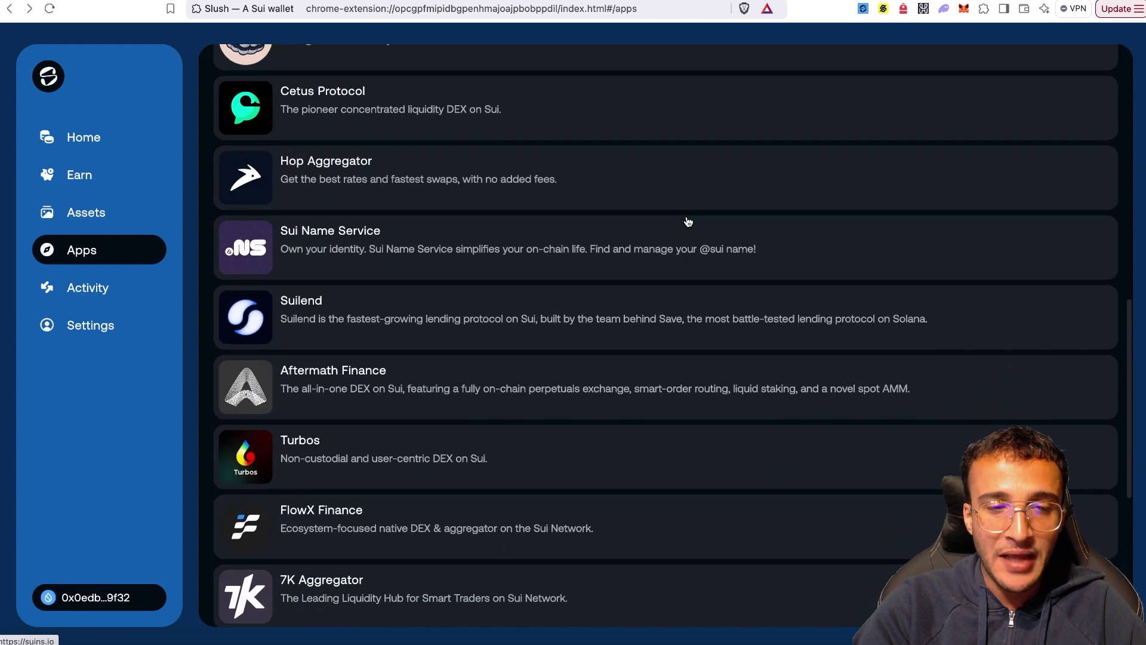
pyautogui.scroll(-5, 689, 222)
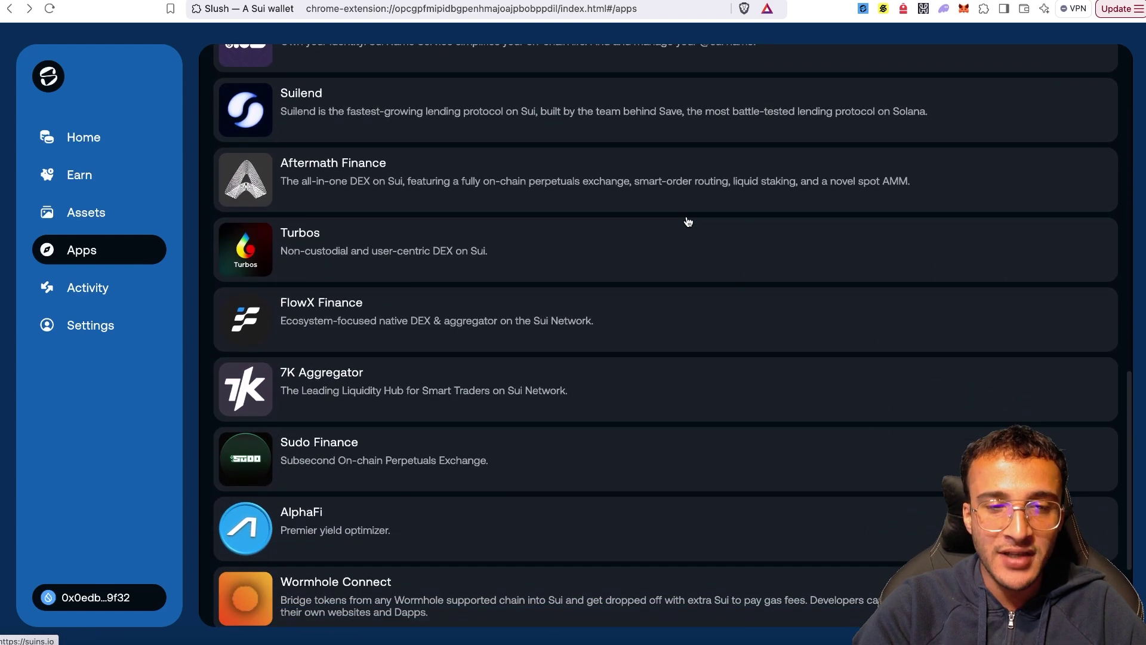
pyautogui.scroll(-4, 688, 221)
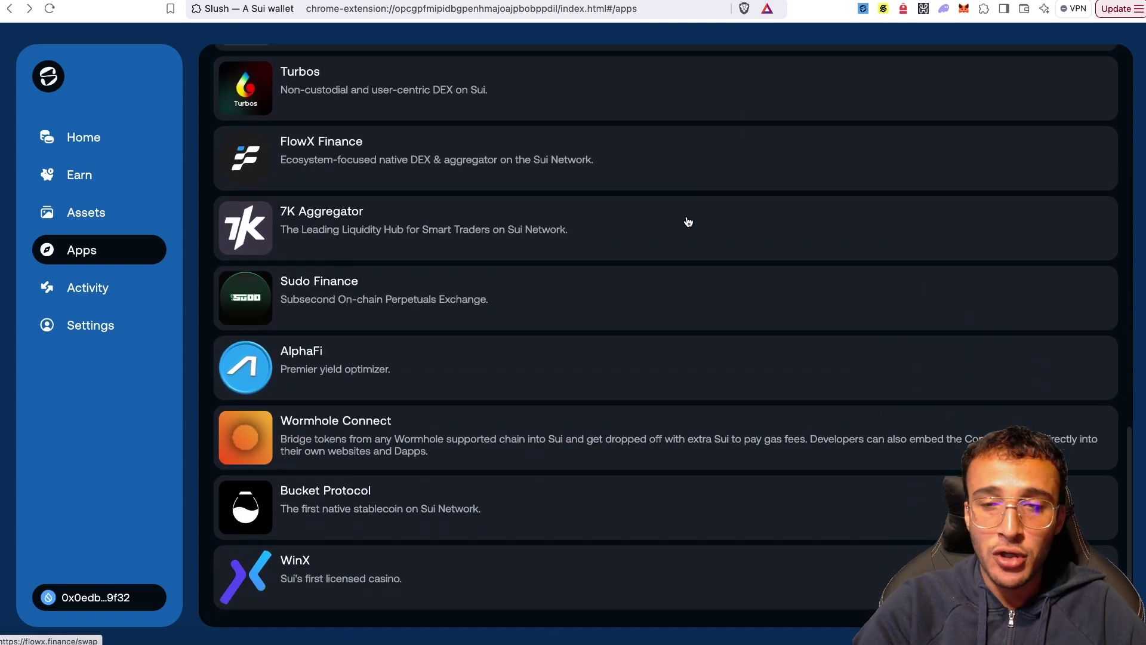
pyautogui.scroll(18, 688, 221)
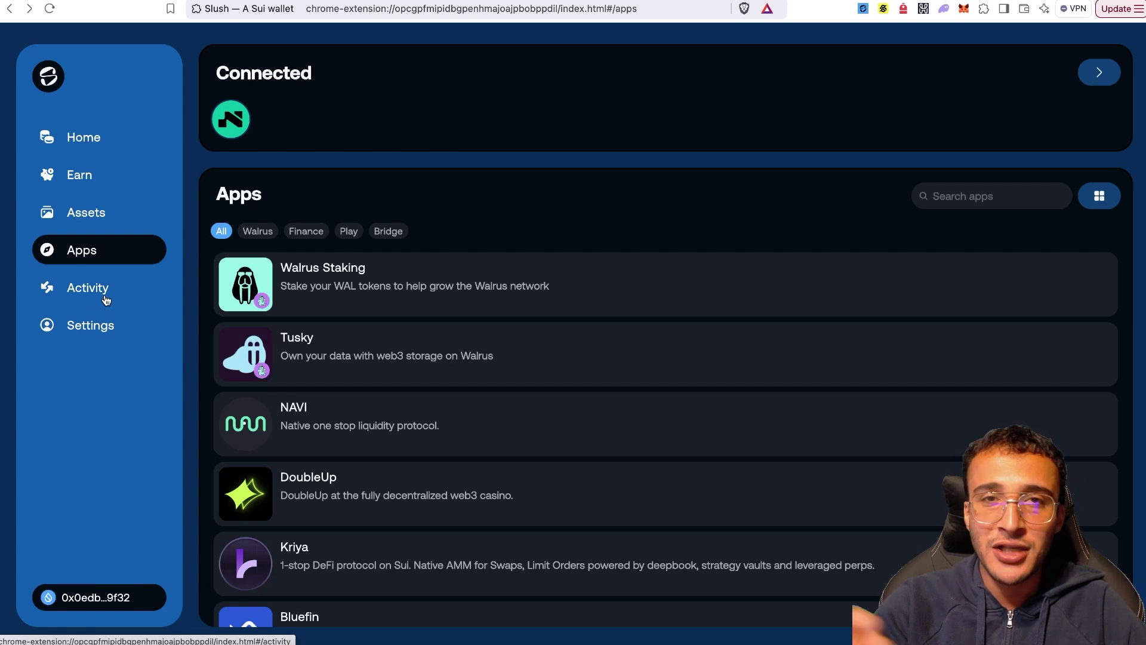
# Step: Open Settings to review Mainnet, the Blue Blizzard theme, sound and enhanced security
pyautogui.click(82, 328)
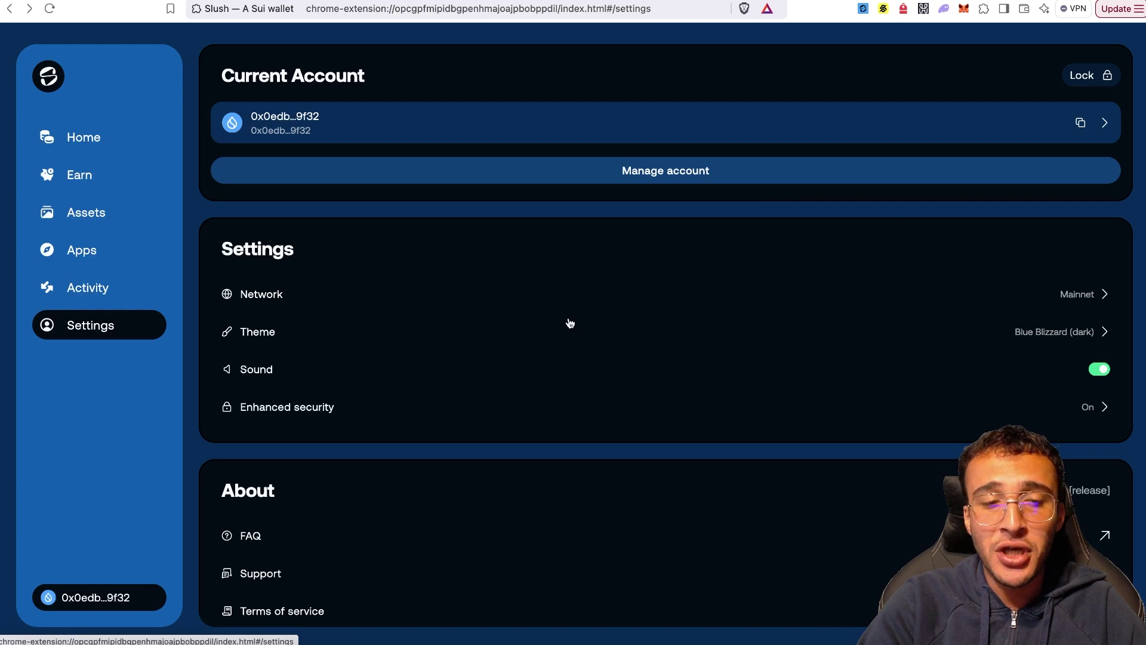
pyautogui.click(73, 147)
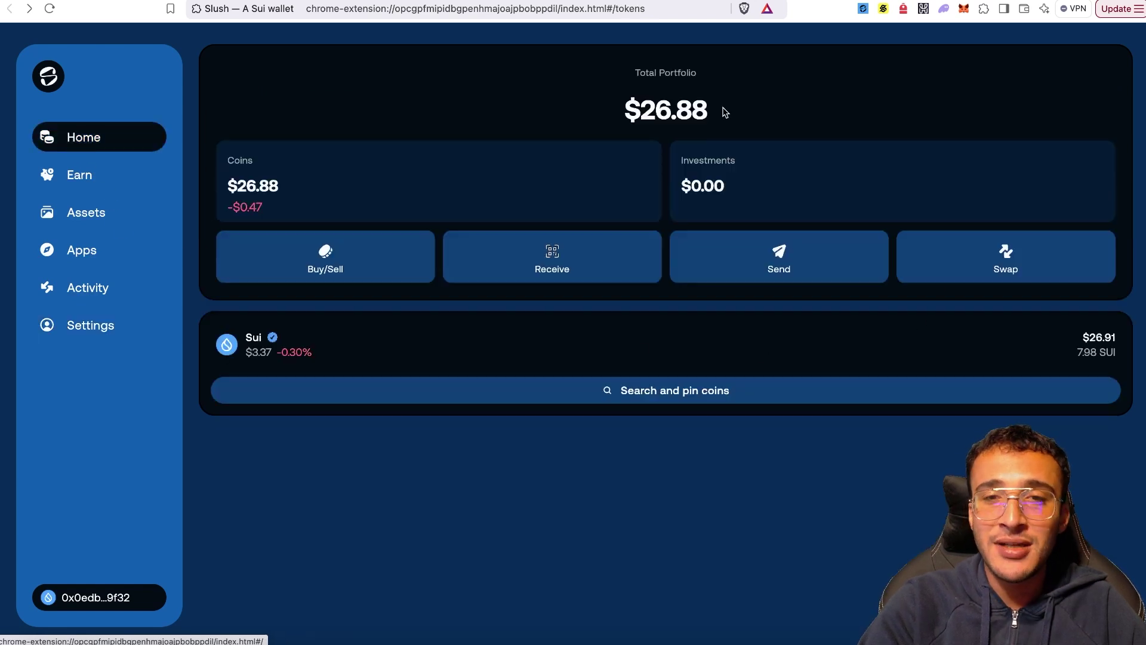